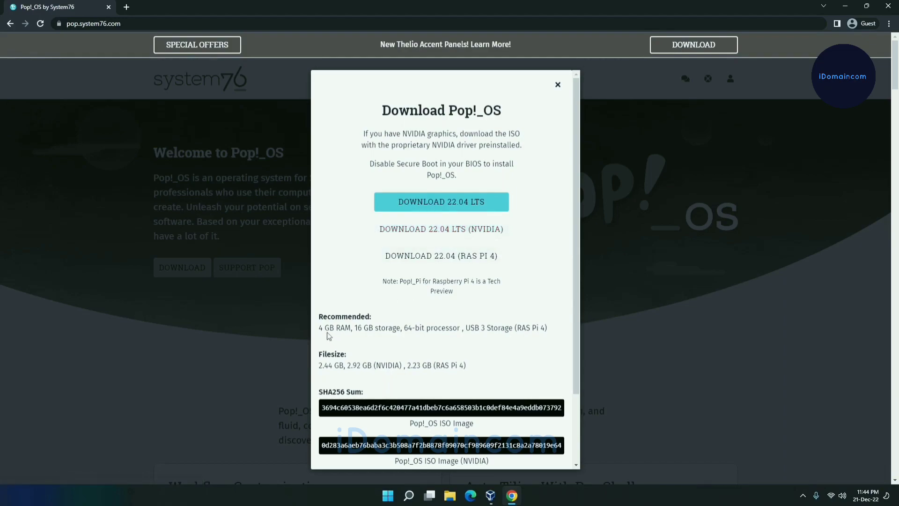
Review the recommended hardware, file sizes and SHA256 sums in the Pop!_OS download dialog
{"action": "left_click_drag", "start_coordinate": [321, 329], "coordinate": [546, 329]}
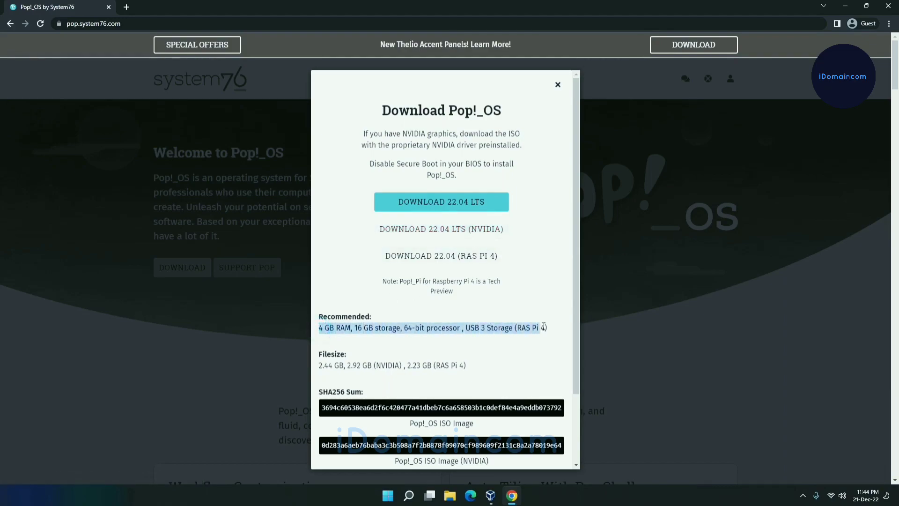
{"action": "left_click", "coordinate": [410, 337]}
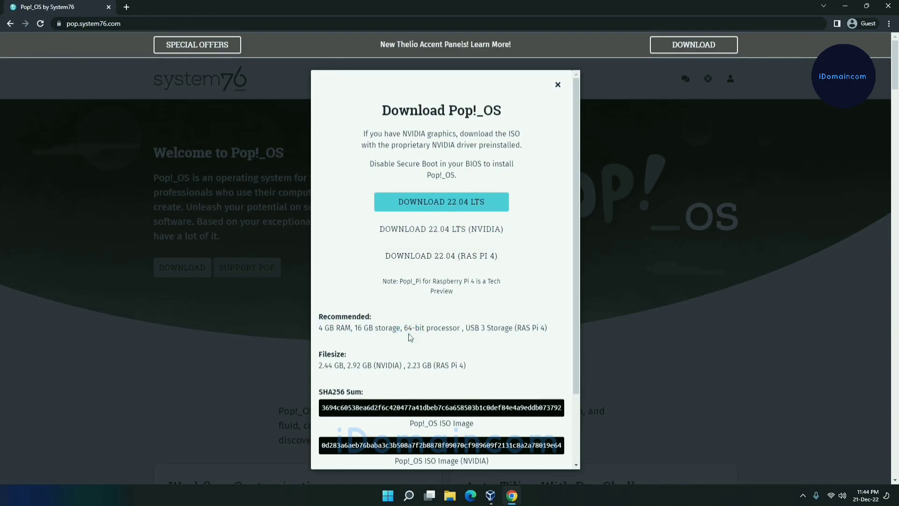
{"action": "scroll", "coordinate": [465, 313], "scroll_direction": "down", "scroll_amount": 2}
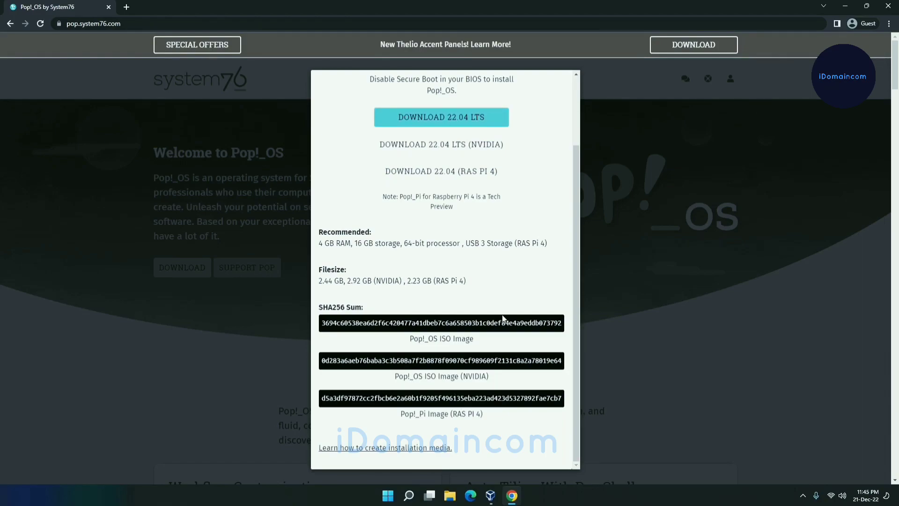
{"action": "scroll", "coordinate": [487, 318], "scroll_direction": "up", "scroll_amount": 2}
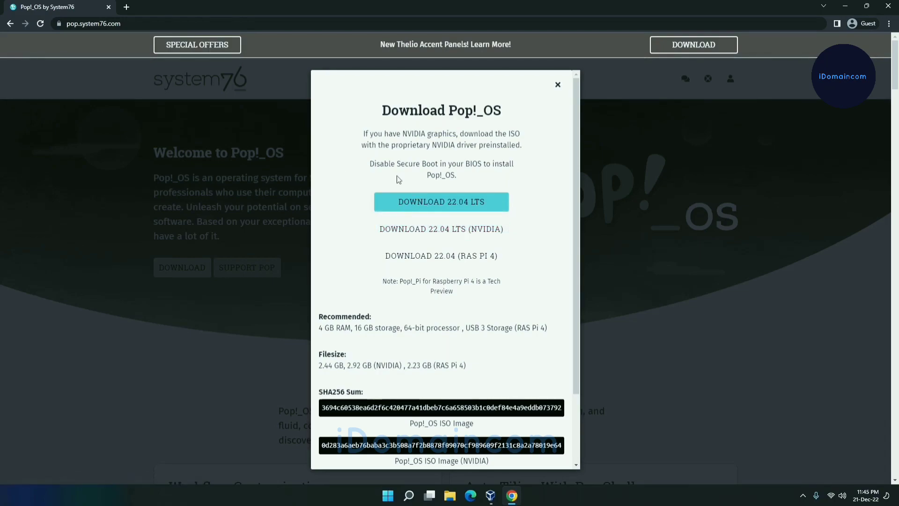
{"action": "left_click", "coordinate": [443, 209]}
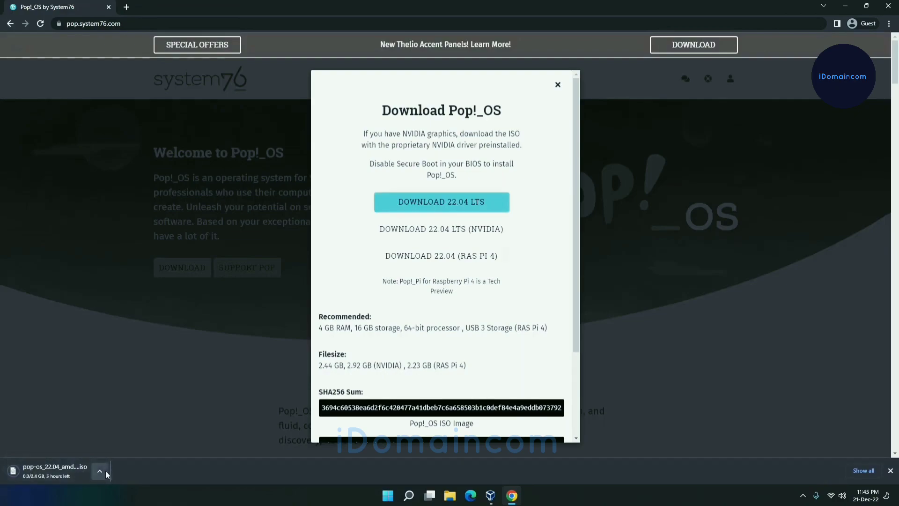
{"action": "left_click", "coordinate": [99, 471]}
{"action": "left_click", "coordinate": [119, 452]}
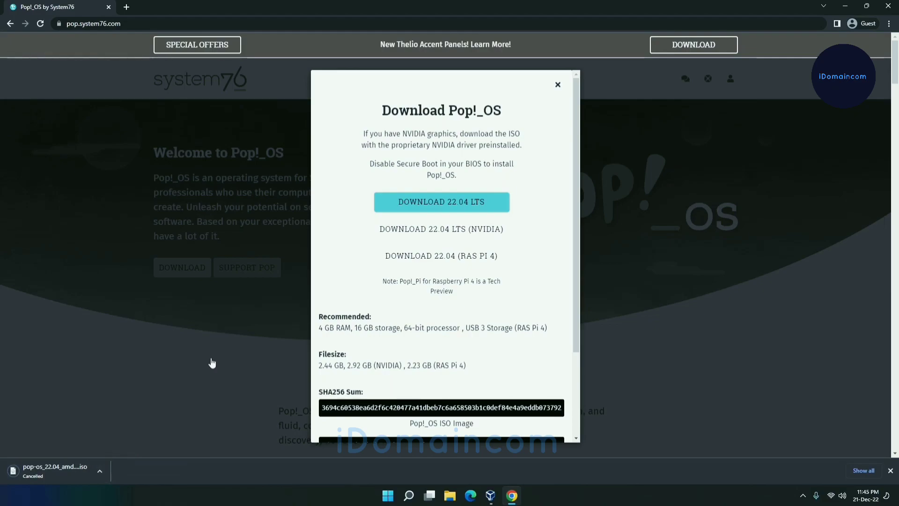
Minimize the browser and start creating a virtual machine named "Pop OS" in Oracle VM VirtualBox Manager
{"action": "left_click", "coordinate": [847, 6]}
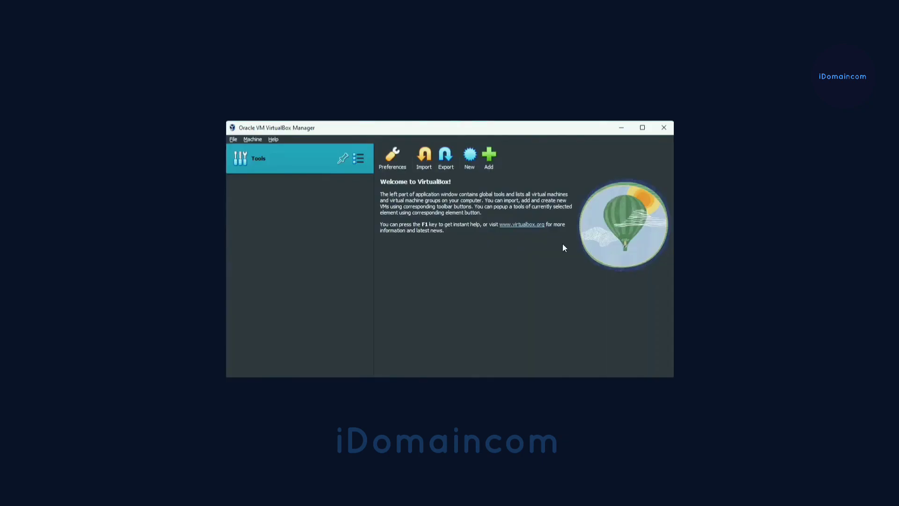
{"action": "left_click", "coordinate": [470, 166]}
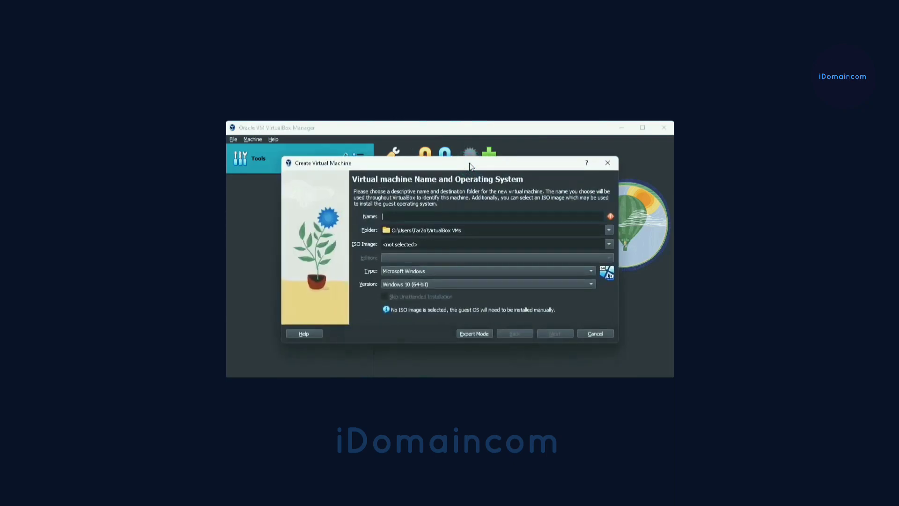
{"action": "left_click", "coordinate": [439, 213]}
{"action": "type", "text": "Pop O"}
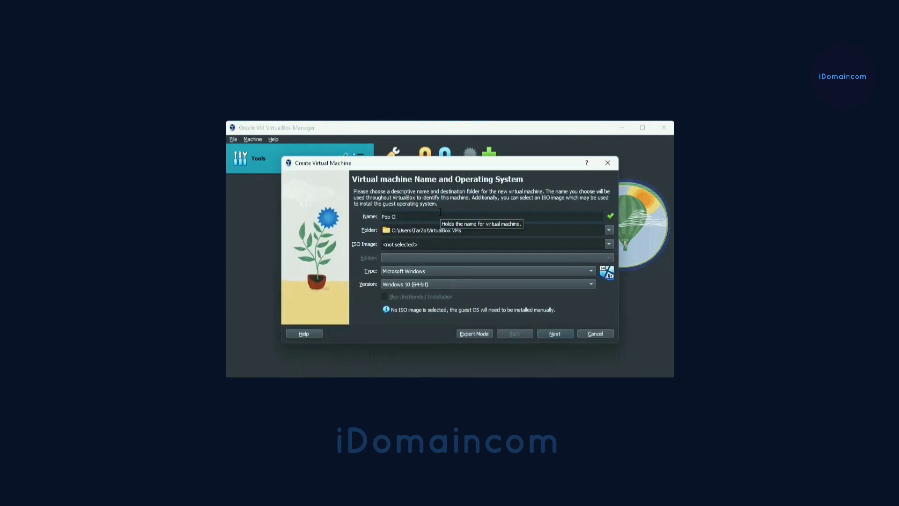
{"action": "type", "text": "s"}
{"action": "key", "text": "BackSpace"}
{"action": "type", "text": "S"}
{"action": "left_click", "coordinate": [608, 244]}
{"action": "left_click", "coordinate": [539, 265]}
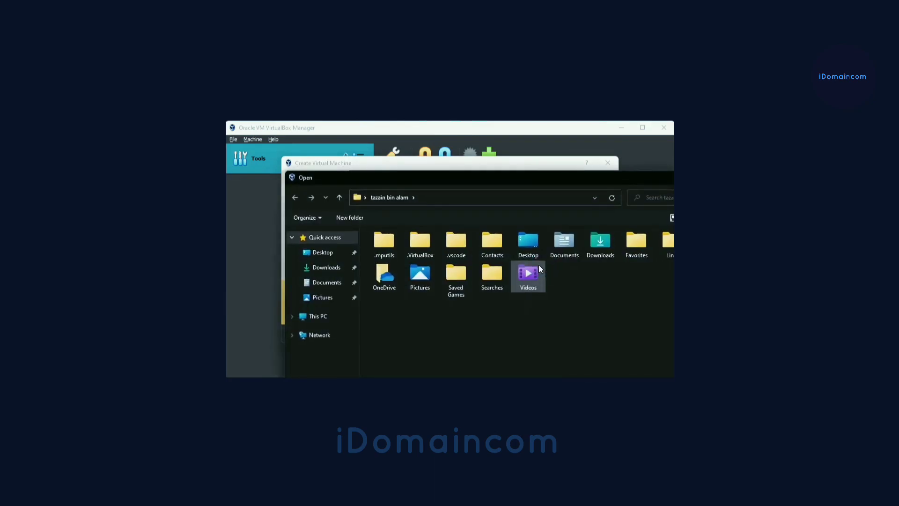
{"action": "key", "text": "Escape"}
Choose the pop-os_22.04_amd64_intel_19 ISO from the Downloads folder as the new machine's ISO image
{"action": "left_click", "coordinate": [608, 244]}
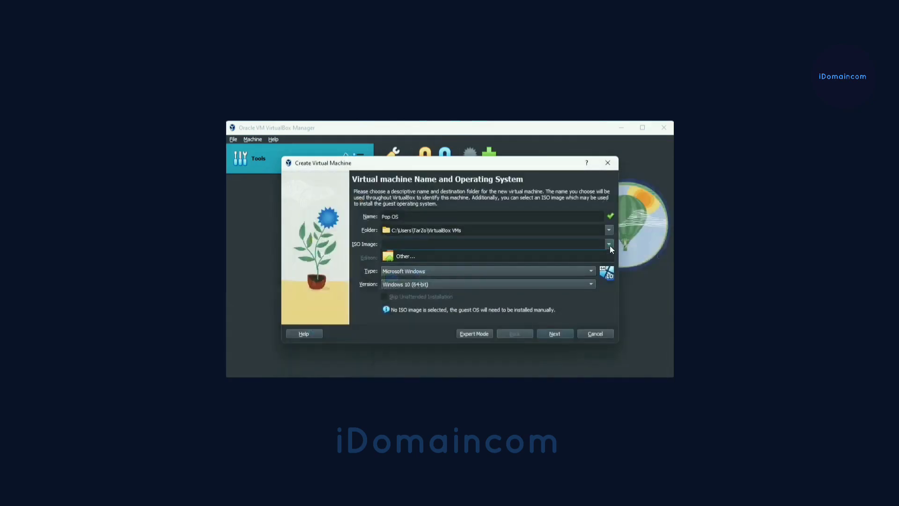
{"action": "left_click", "coordinate": [409, 267]}
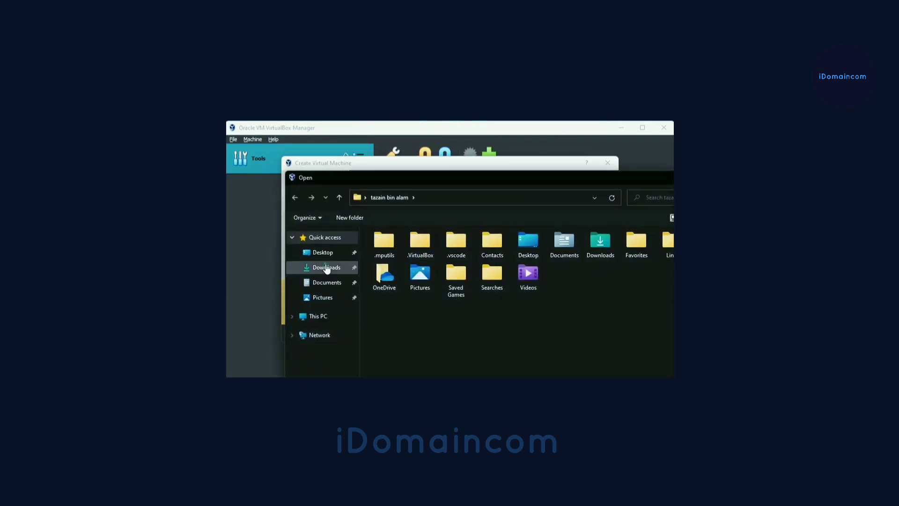
{"action": "left_click", "coordinate": [326, 268]}
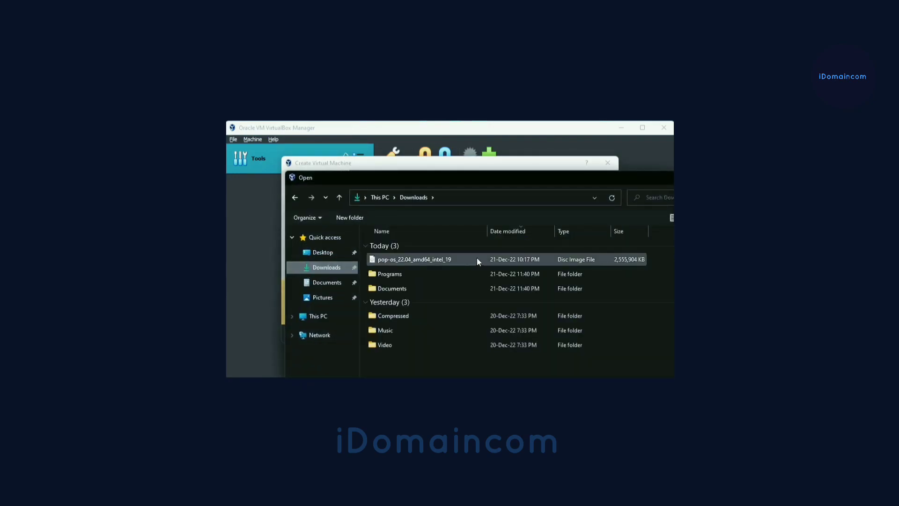
{"action": "left_click", "coordinate": [424, 259]}
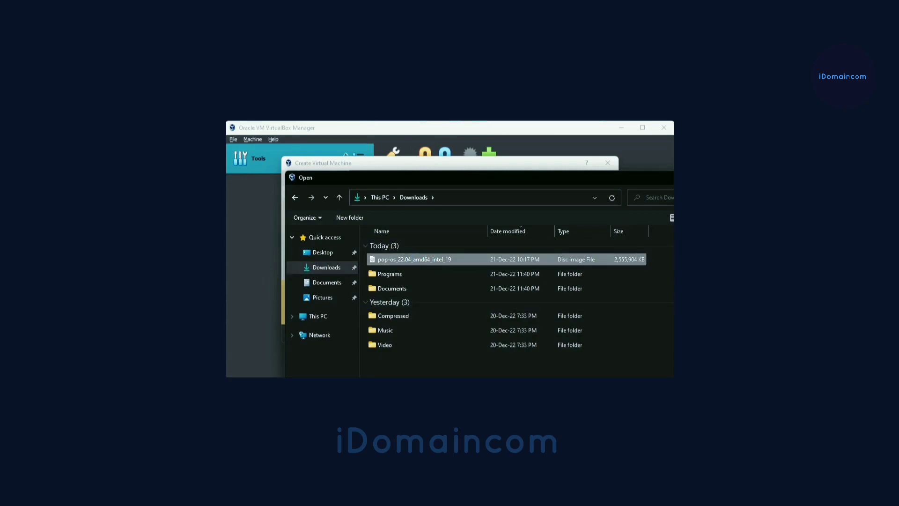
{"action": "left_click", "coordinate": [644, 415]}
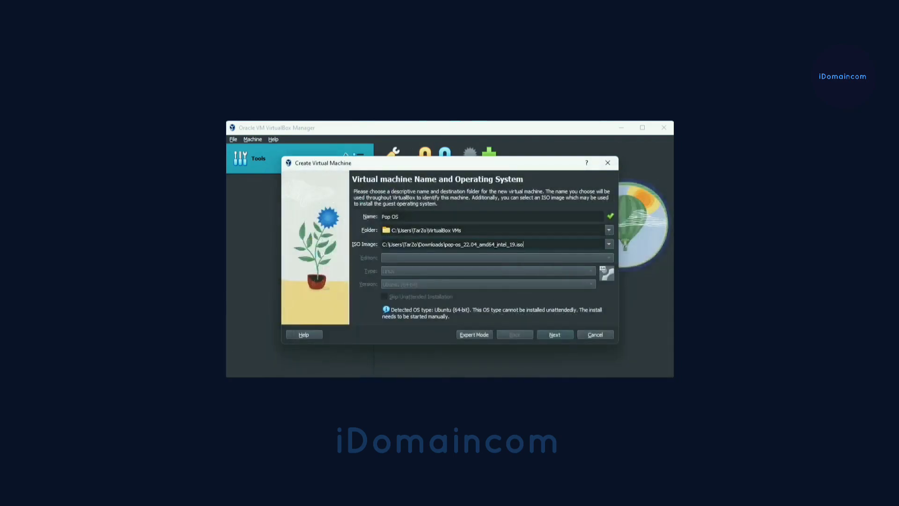
{"action": "left_click_drag", "start_coordinate": [391, 310], "coordinate": [509, 312]}
{"action": "left_click_drag", "start_coordinate": [435, 309], "coordinate": [469, 305]}
{"action": "left_click", "coordinate": [465, 310]}
{"action": "left_click_drag", "start_coordinate": [434, 310], "coordinate": [467, 310]}
{"action": "left_click", "coordinate": [577, 310]}
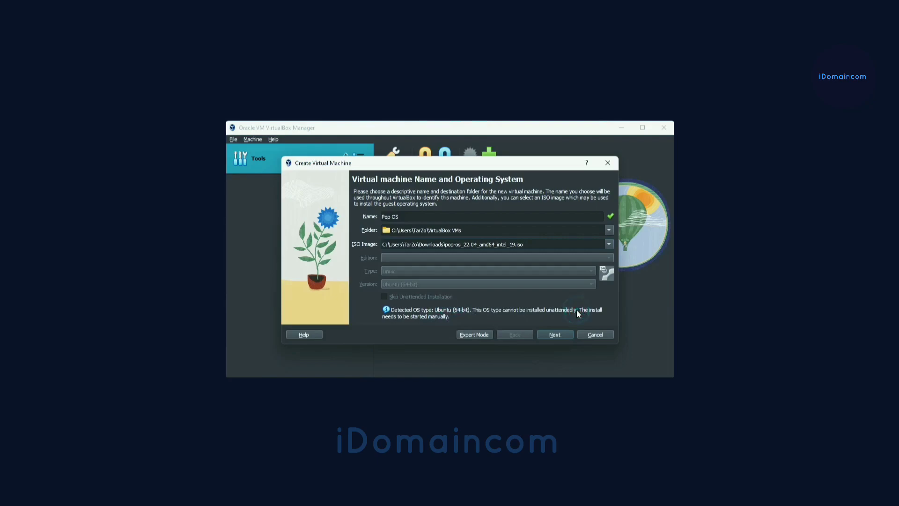
Set the new machine's base memory to 6144 MB and its processor count to 4
{"action": "left_click", "coordinate": [556, 334]}
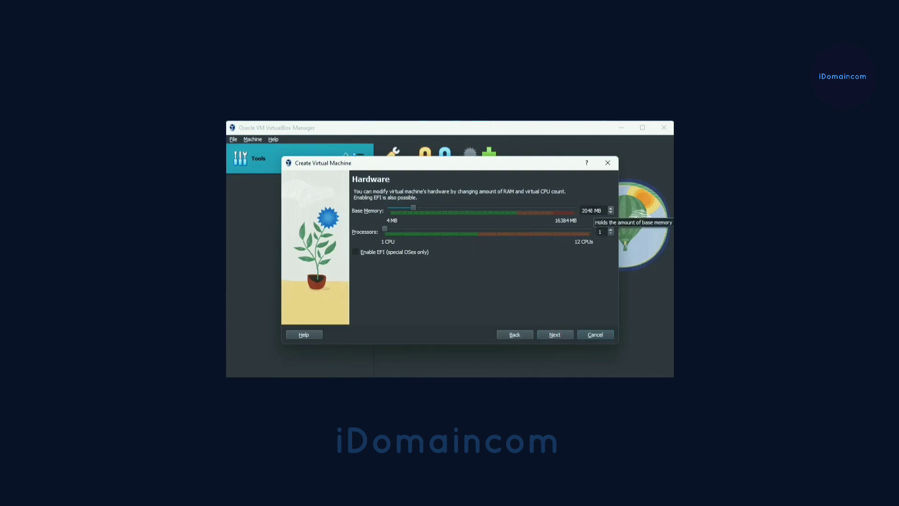
{"action": "left_click_drag", "start_coordinate": [593, 211], "coordinate": [575, 210]}
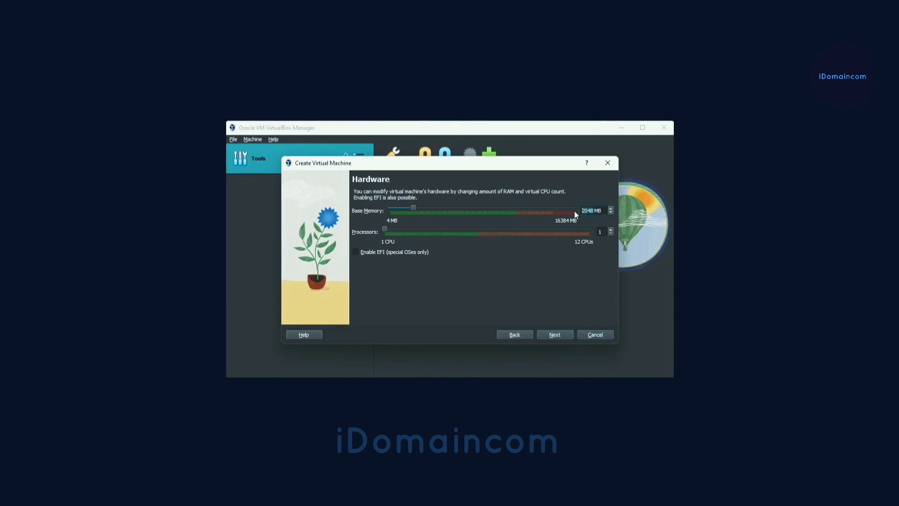
{"action": "type", "text": "6144"}
{"action": "left_click_drag", "start_coordinate": [385, 228], "coordinate": [435, 233]}
Accept a new 25.00 GB virtual hard disk without pre-allocation and finish creating the virtual machine
{"action": "left_click", "coordinate": [555, 335]}
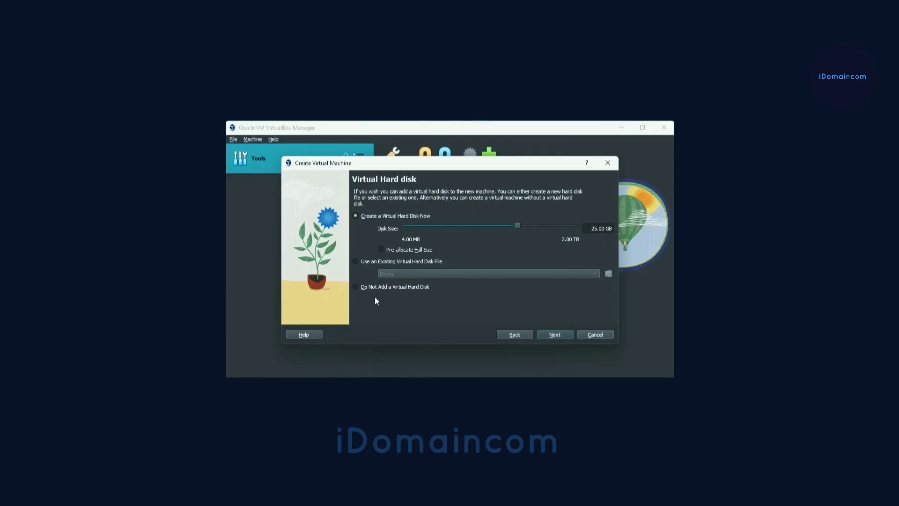
{"action": "left_click", "coordinate": [552, 336]}
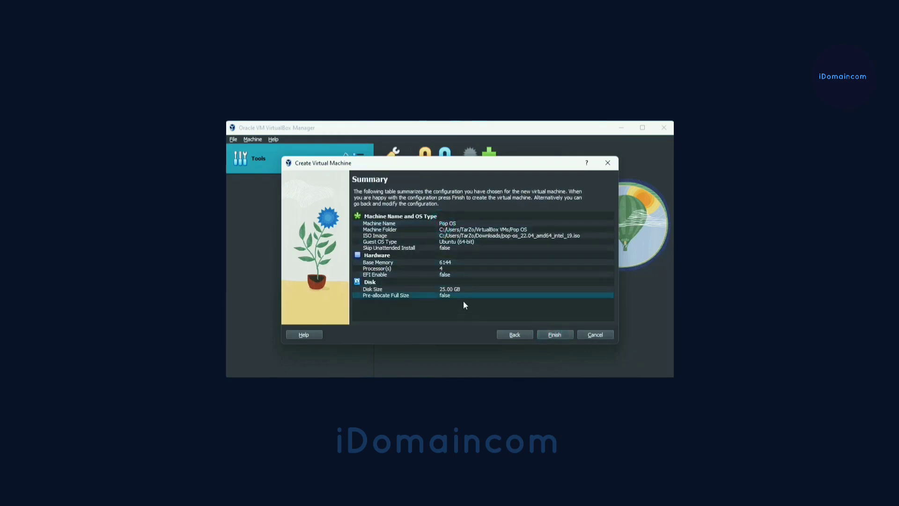
{"action": "left_click", "coordinate": [560, 333]}
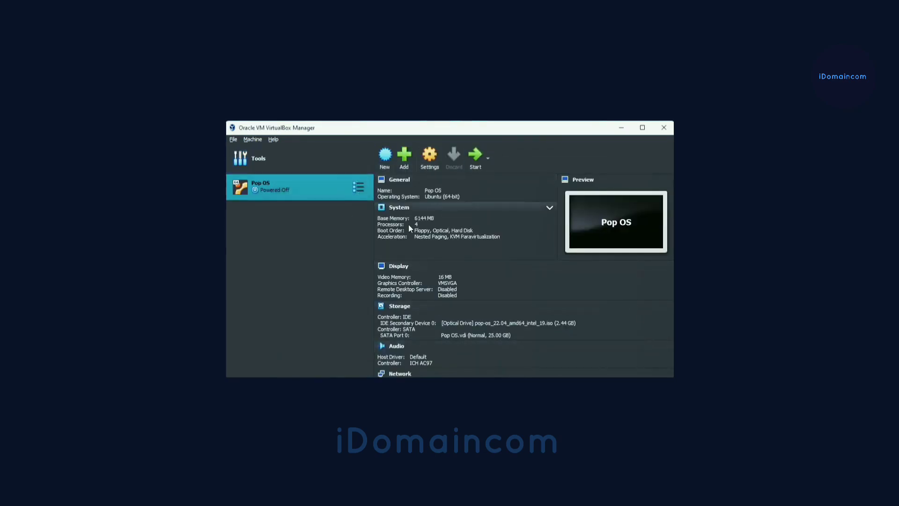
In the Pop OS machine's advanced general settings, set both Shared Clipboard and Drag'n'Drop to Bidirectional
{"action": "left_click", "coordinate": [430, 162]}
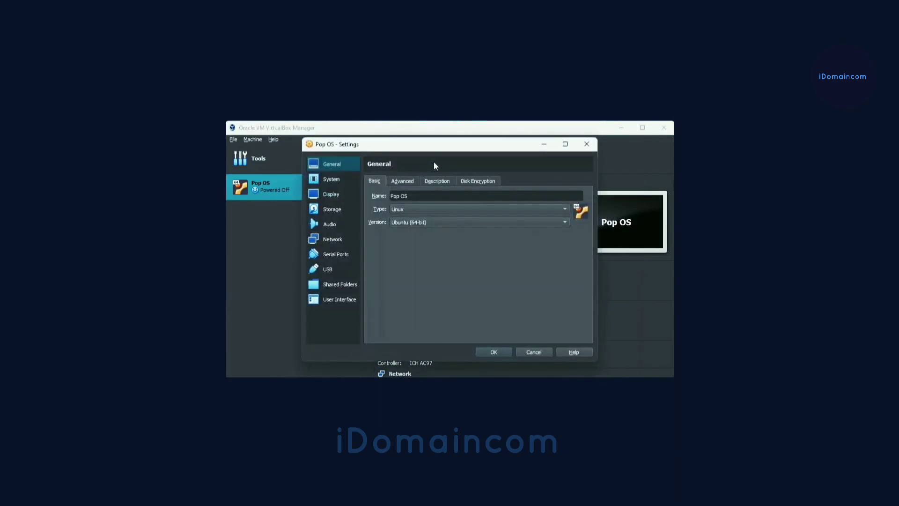
{"action": "left_click", "coordinate": [407, 181]}
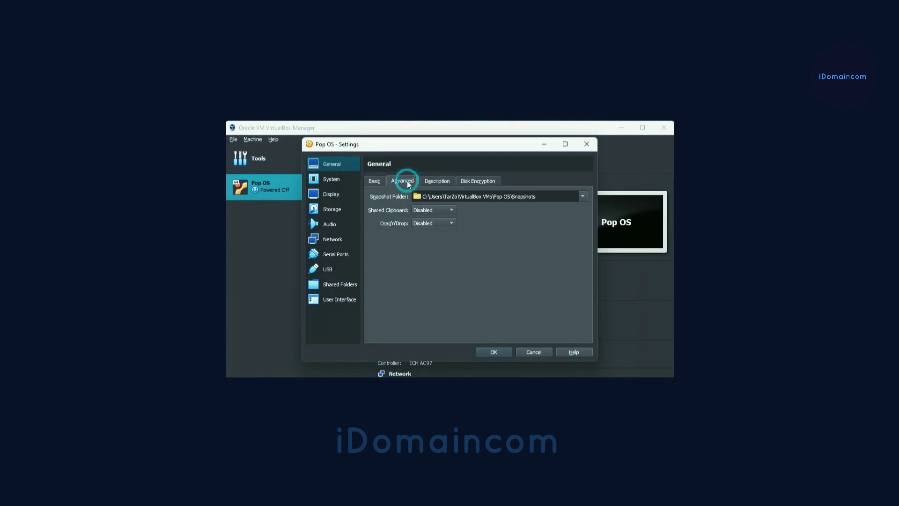
{"action": "left_click", "coordinate": [434, 210]}
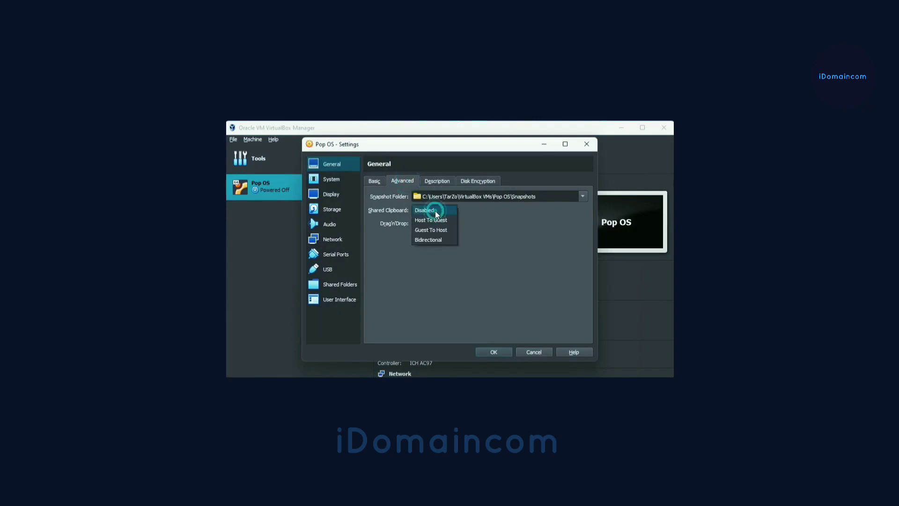
{"action": "left_click", "coordinate": [439, 238]}
{"action": "left_click", "coordinate": [433, 223]}
{"action": "left_click", "coordinate": [440, 255]}
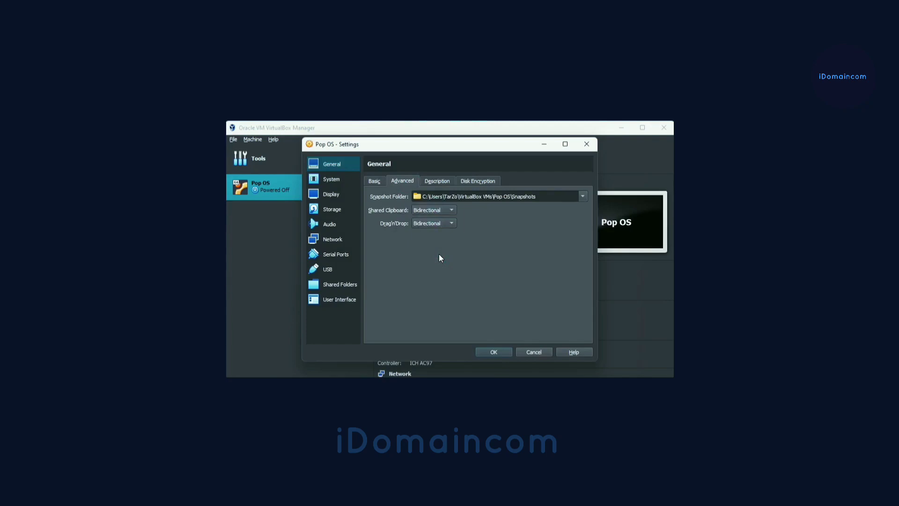
{"action": "left_click", "coordinate": [345, 183]}
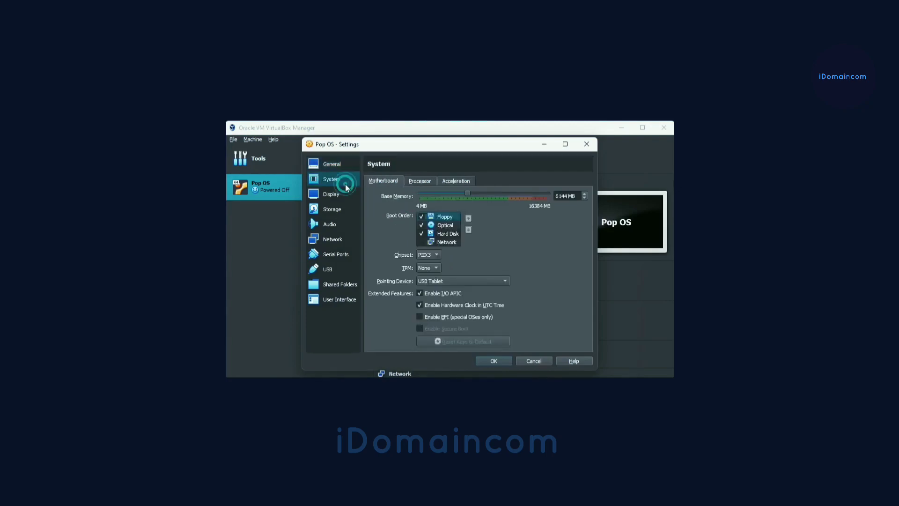
{"action": "left_click", "coordinate": [417, 180]}
{"action": "left_click", "coordinate": [455, 180]}
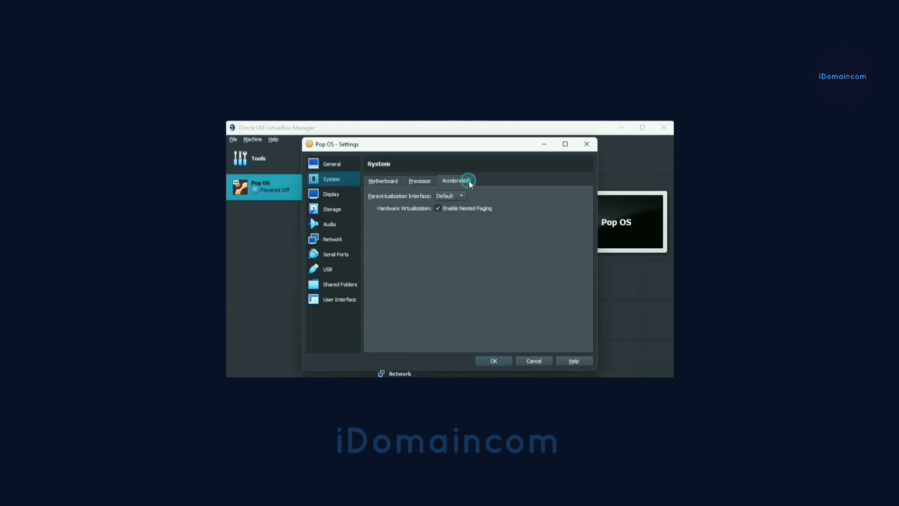
{"action": "left_click", "coordinate": [368, 181]}
Raise the video memory to 128 MB in the machine's display settings
{"action": "left_click", "coordinate": [342, 194]}
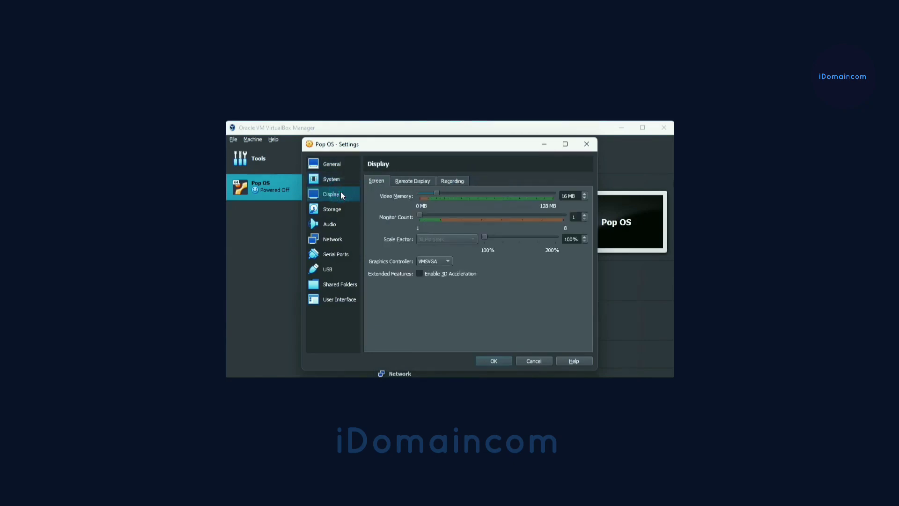
{"action": "left_click_drag", "start_coordinate": [437, 192], "coordinate": [670, 221]}
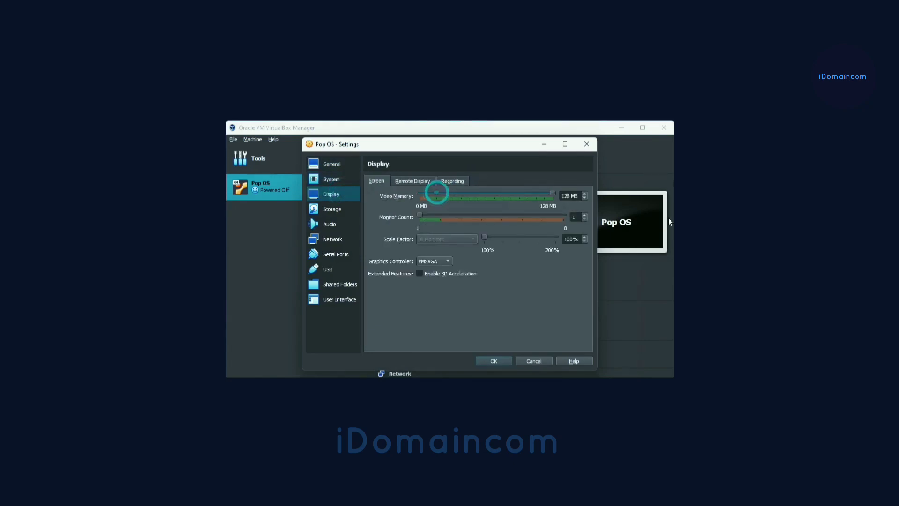
{"action": "left_click", "coordinate": [551, 208]}
{"action": "left_click", "coordinate": [463, 205]}
In the storage settings, mark Pop OS.vdi as a solid-state drive and enable Live CD/DVD for the Pop!_OS ISO
{"action": "left_click", "coordinate": [332, 212]}
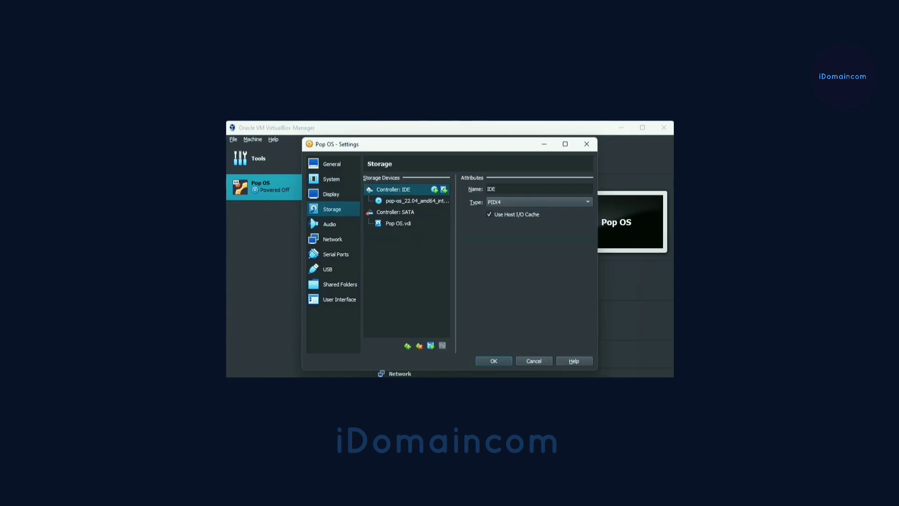
{"action": "left_click", "coordinate": [412, 212]}
{"action": "left_click", "coordinate": [399, 224]}
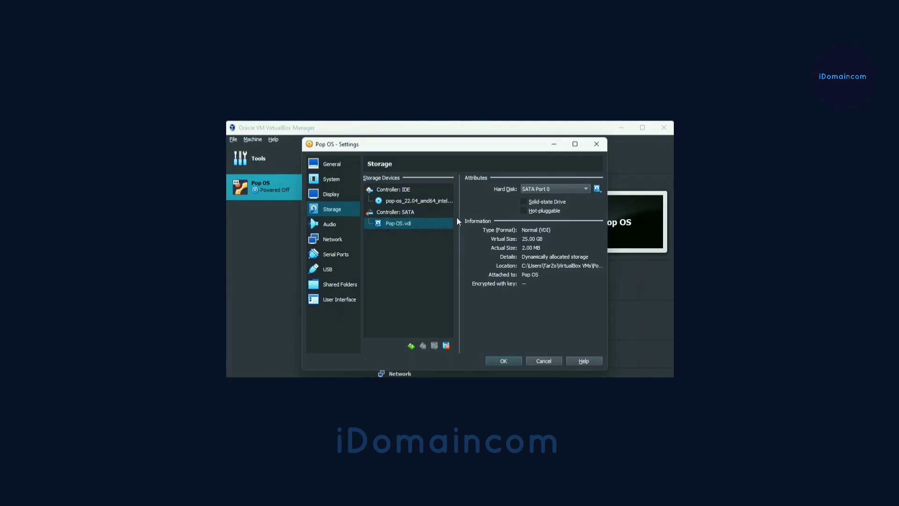
{"action": "left_click", "coordinate": [542, 204]}
{"action": "left_click", "coordinate": [387, 203]}
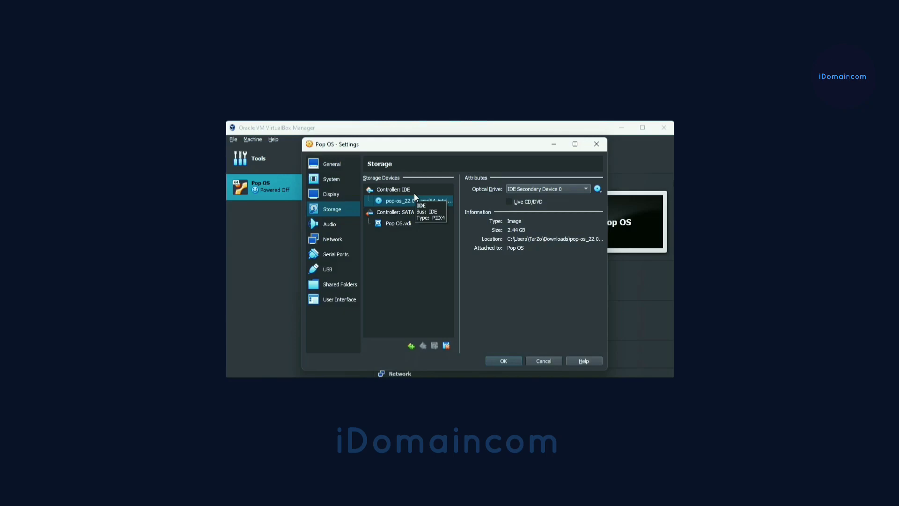
{"action": "left_click", "coordinate": [519, 204]}
Look through the machine's audio, network, serial port, USB, user interface and shared folder settings
{"action": "left_click", "coordinate": [341, 227]}
{"action": "left_click", "coordinate": [339, 240]}
{"action": "left_click", "coordinate": [342, 253]}
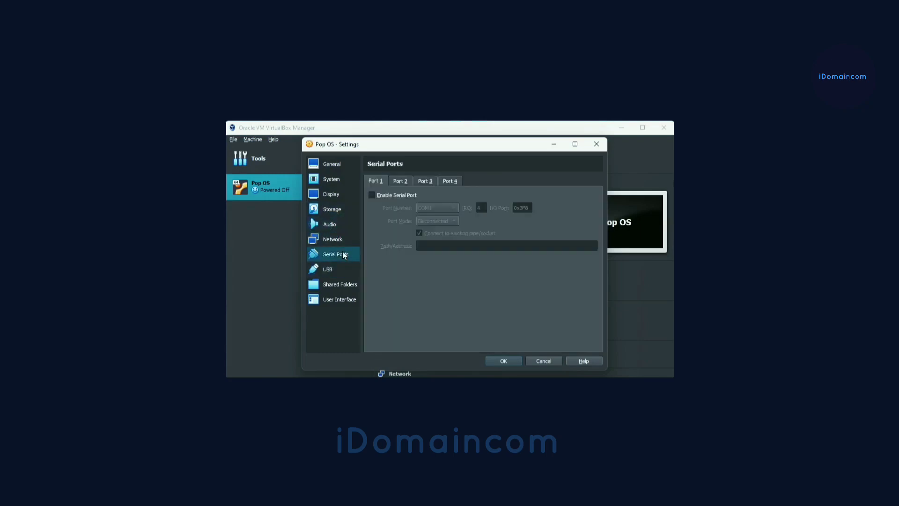
{"action": "left_click", "coordinate": [341, 270]}
{"action": "left_click", "coordinate": [338, 296]}
{"action": "left_click", "coordinate": [338, 284]}
{"action": "left_click", "coordinate": [334, 270]}
{"action": "left_click", "coordinate": [339, 286]}
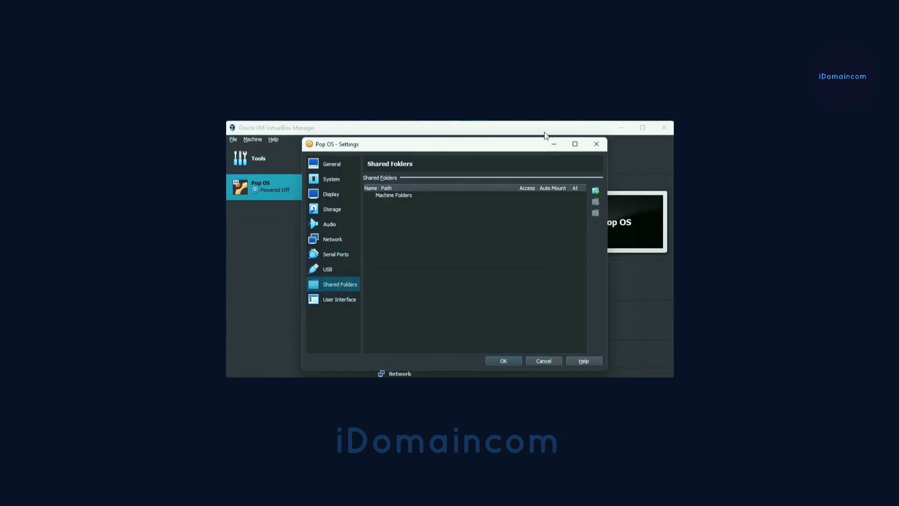
Check the general settings once more and save the Pop OS machine's configuration
{"action": "left_click", "coordinate": [340, 167]}
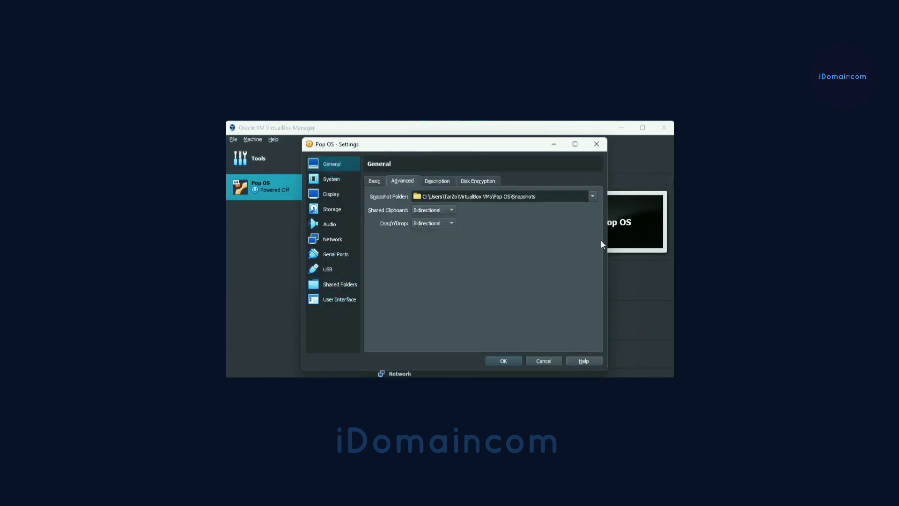
{"action": "left_click", "coordinate": [504, 361]}
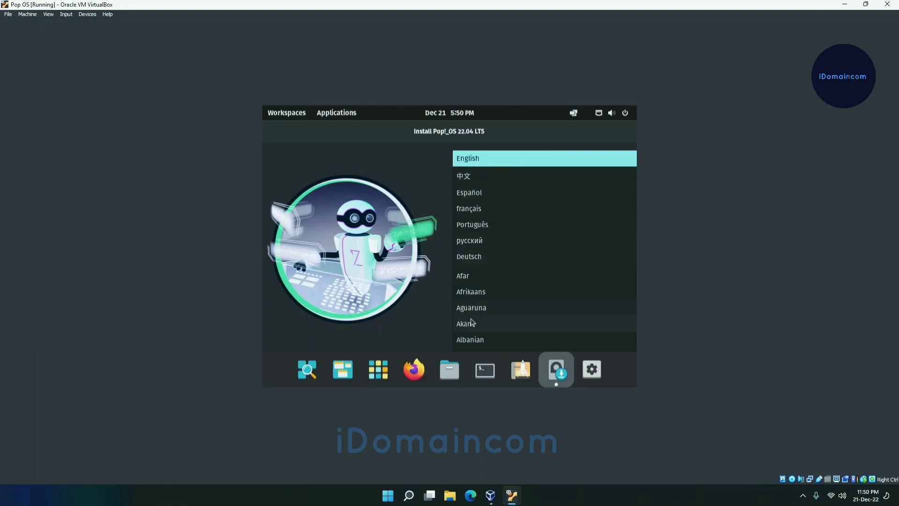
Look through the live system's desktop settings, covering desktop options, background, appearance and workspaces
{"action": "left_click", "coordinate": [590, 370]}
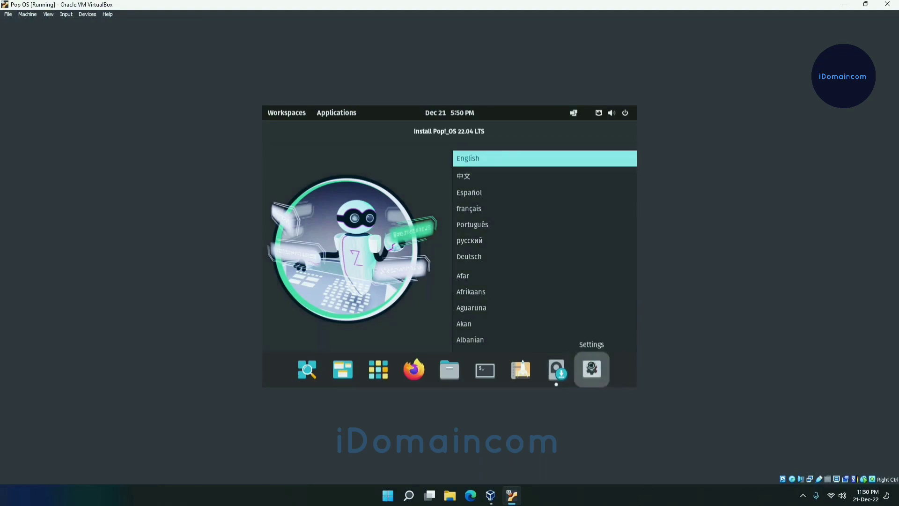
{"action": "left_click", "coordinate": [302, 195]}
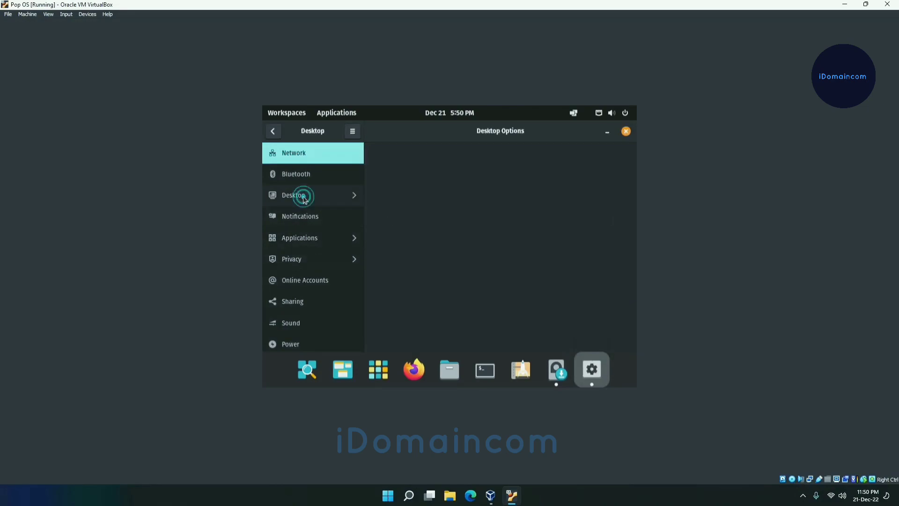
{"action": "left_click", "coordinate": [270, 130]}
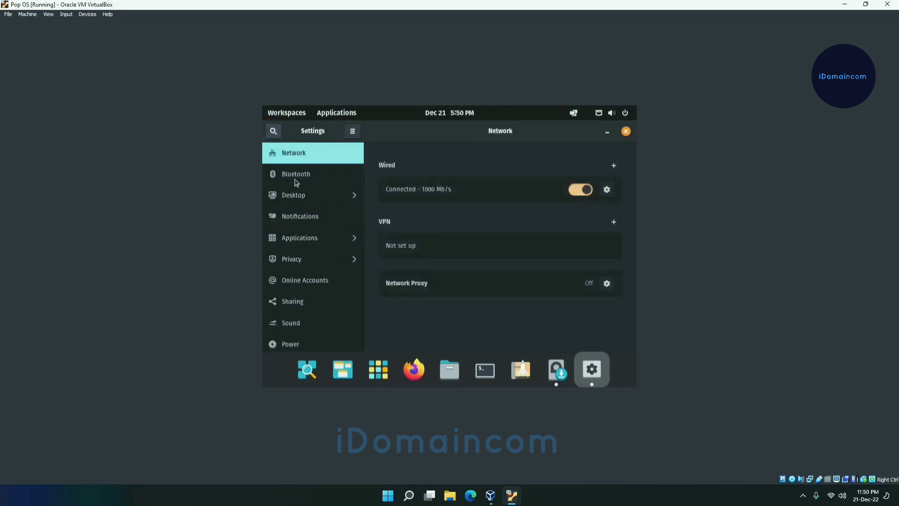
{"action": "left_click", "coordinate": [332, 195]}
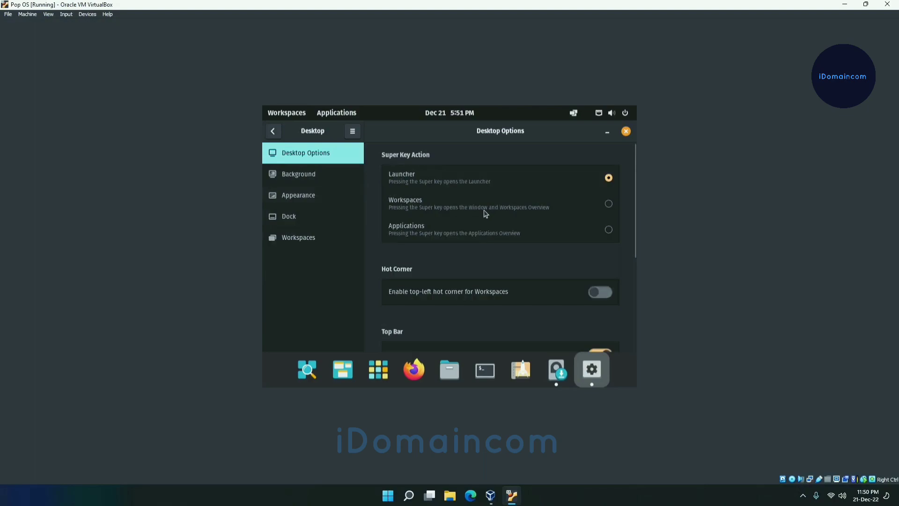
{"action": "mouse_move", "coordinate": [634, 218]}
{"action": "left_mouse_down"}
{"action": "mouse_move", "coordinate": [630, 319]}
{"action": "mouse_move", "coordinate": [626, 219]}
{"action": "left_mouse_up"}
{"action": "left_click", "coordinate": [304, 200]}
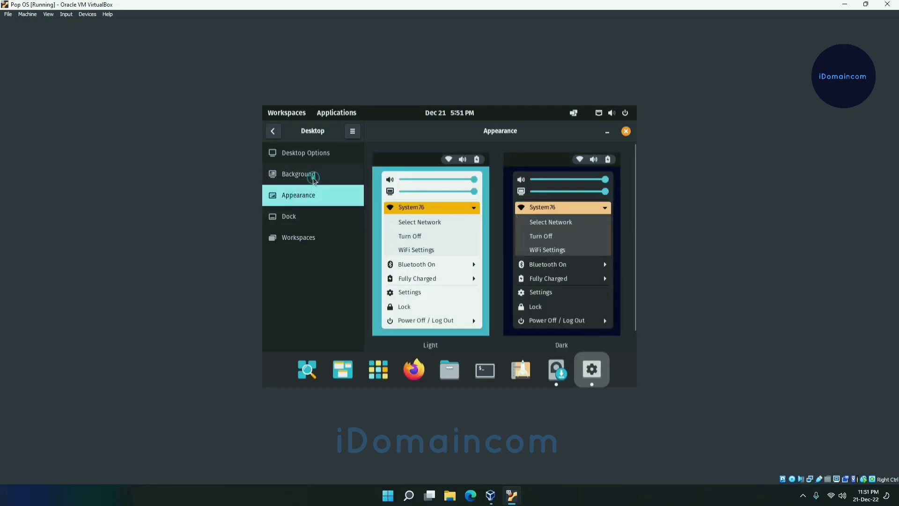
{"action": "left_click", "coordinate": [313, 178]}
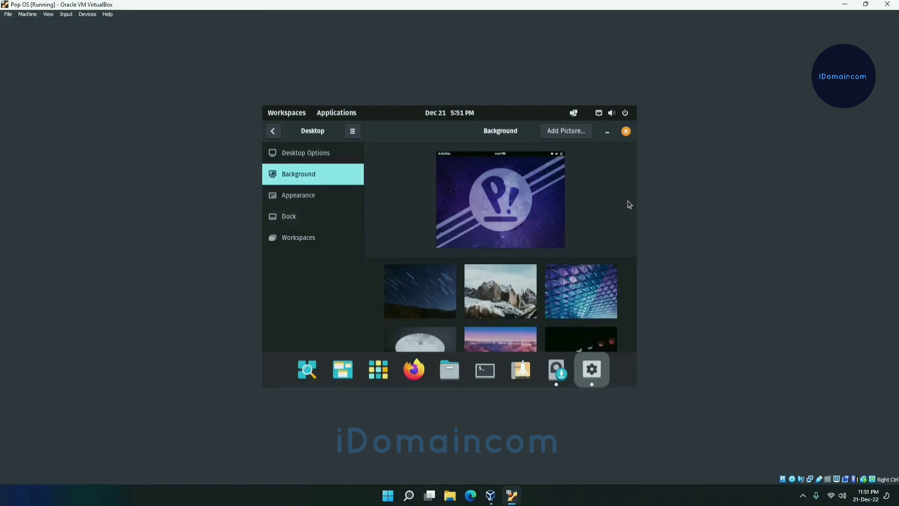
{"action": "left_click", "coordinate": [298, 238]}
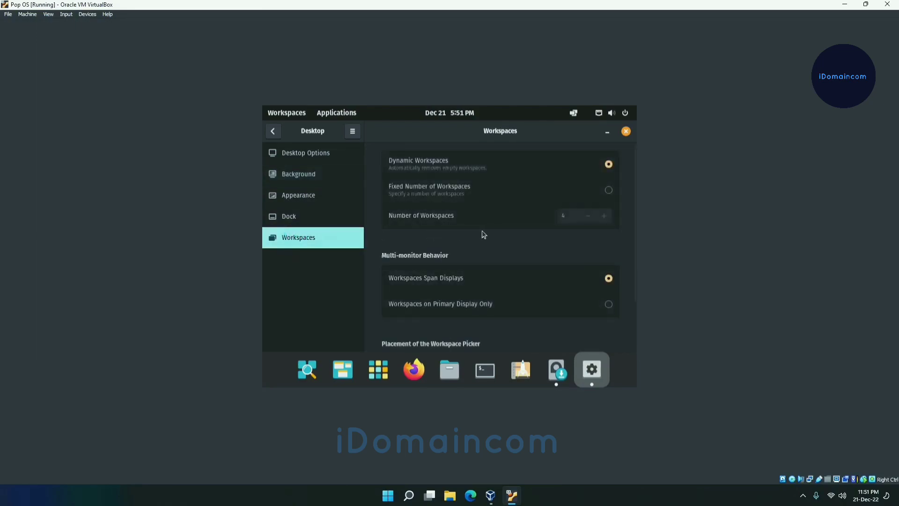
{"action": "left_click", "coordinate": [322, 159]}
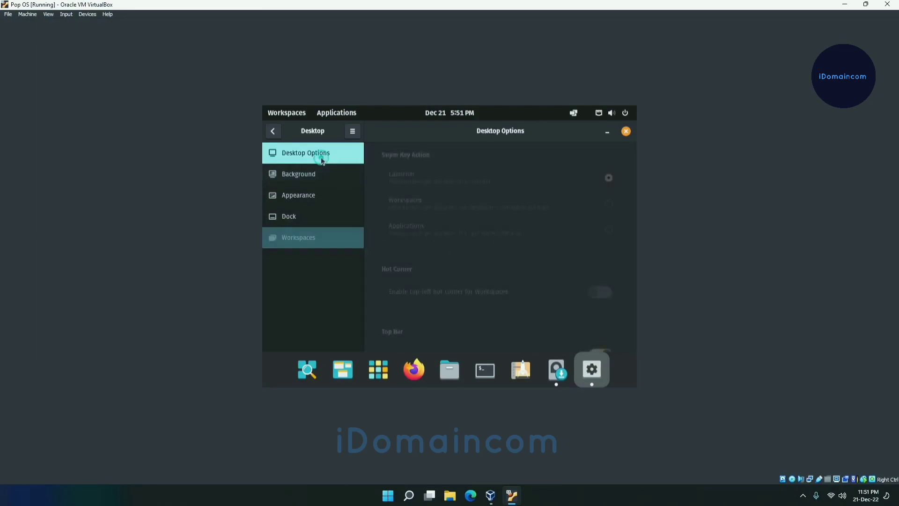
{"action": "left_click", "coordinate": [323, 240]}
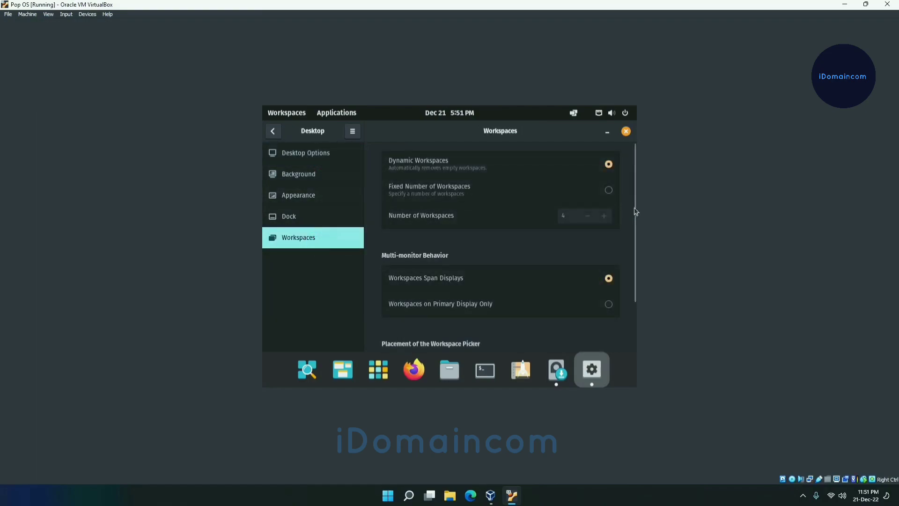
{"action": "scroll", "coordinate": [634, 235], "scroll_direction": "down", "scroll_amount": 3}
{"action": "scroll", "coordinate": [633, 277], "scroll_direction": "up", "scroll_amount": 3}
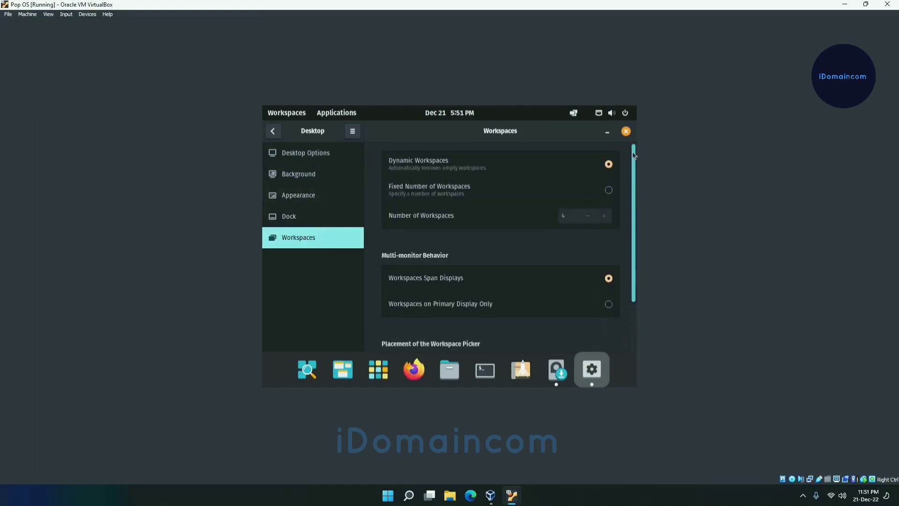
{"action": "left_click", "coordinate": [274, 132]}
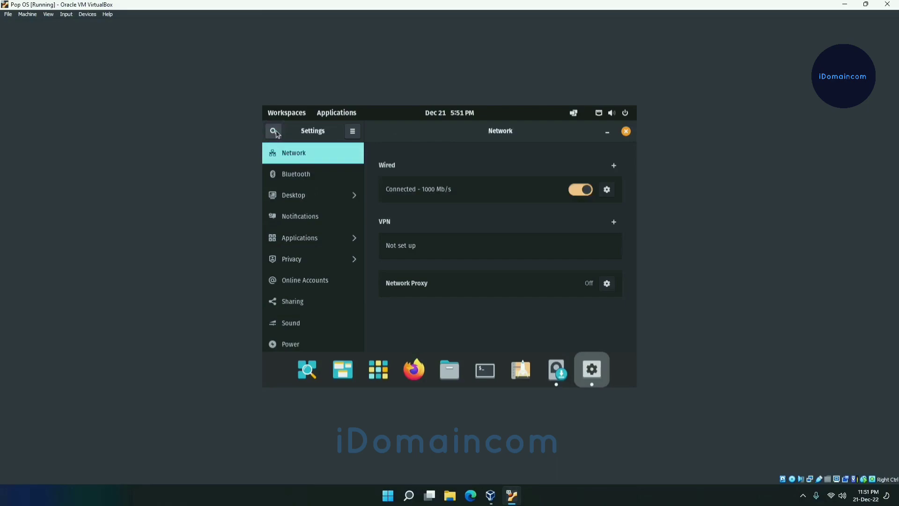
Set the display resolution to 1920 × 1080 (16:9), keep the change, and switch the virtual machine to full-screen mode
{"action": "scroll", "coordinate": [364, 204], "scroll_direction": "down", "scroll_amount": 3}
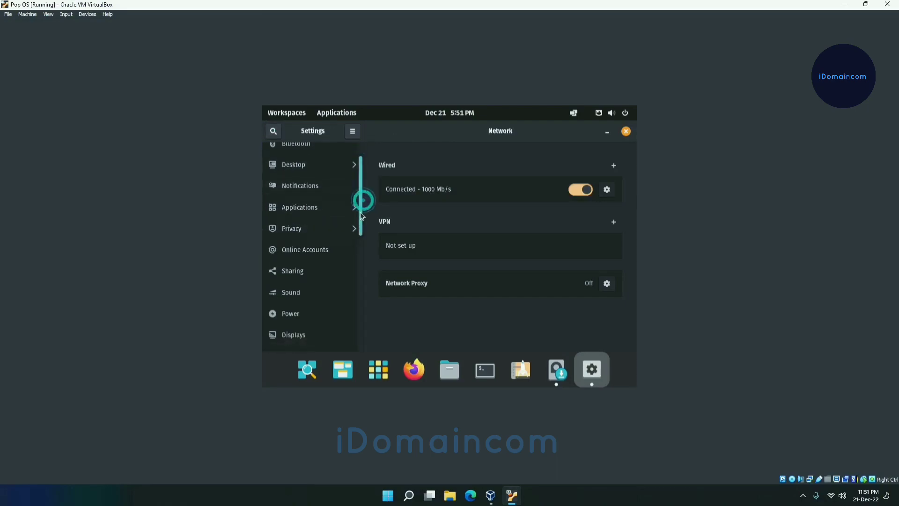
{"action": "left_click", "coordinate": [319, 294]}
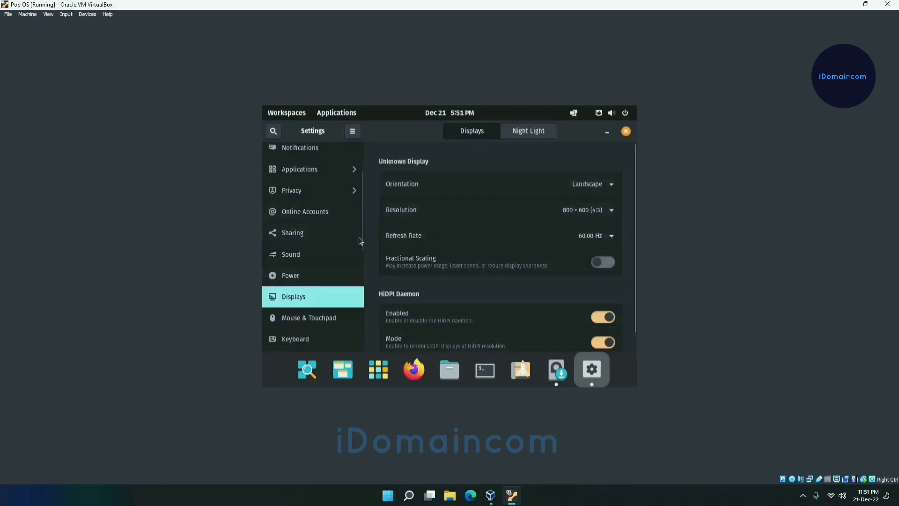
{"action": "left_click", "coordinate": [599, 211]}
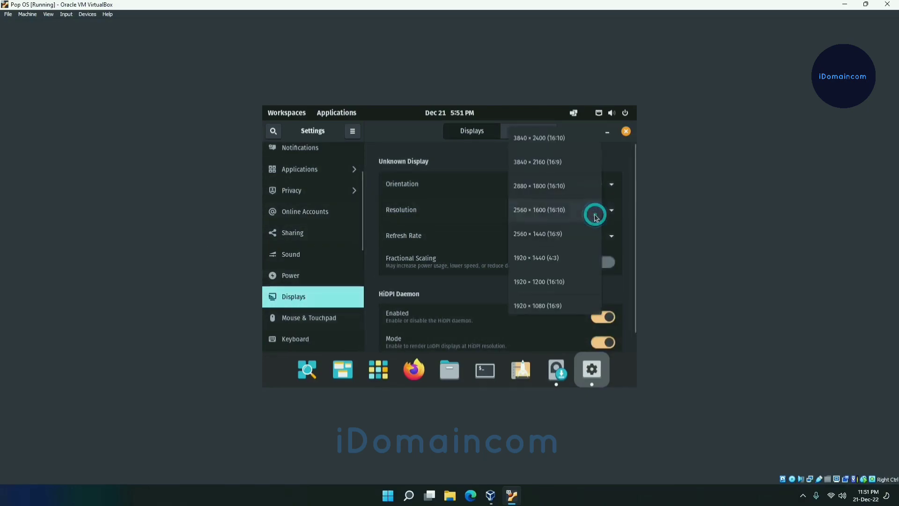
{"action": "left_click", "coordinate": [544, 306]}
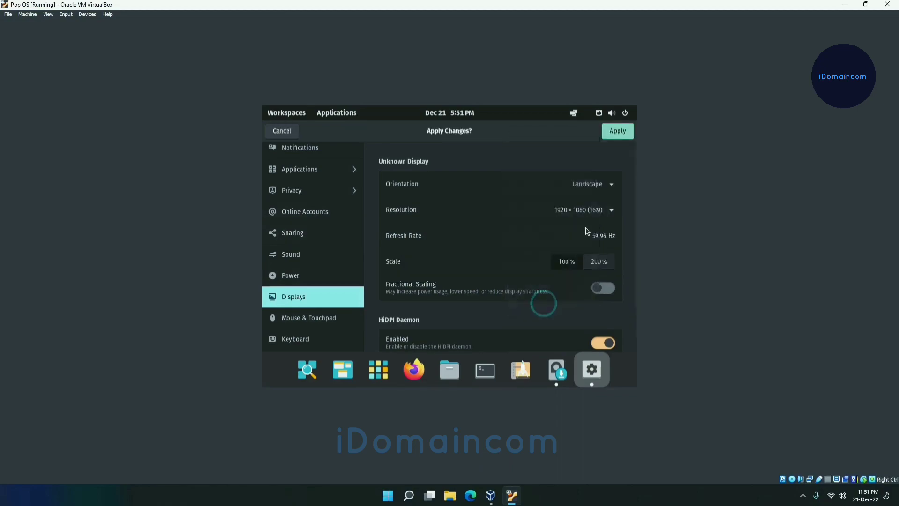
{"action": "left_click", "coordinate": [617, 131]}
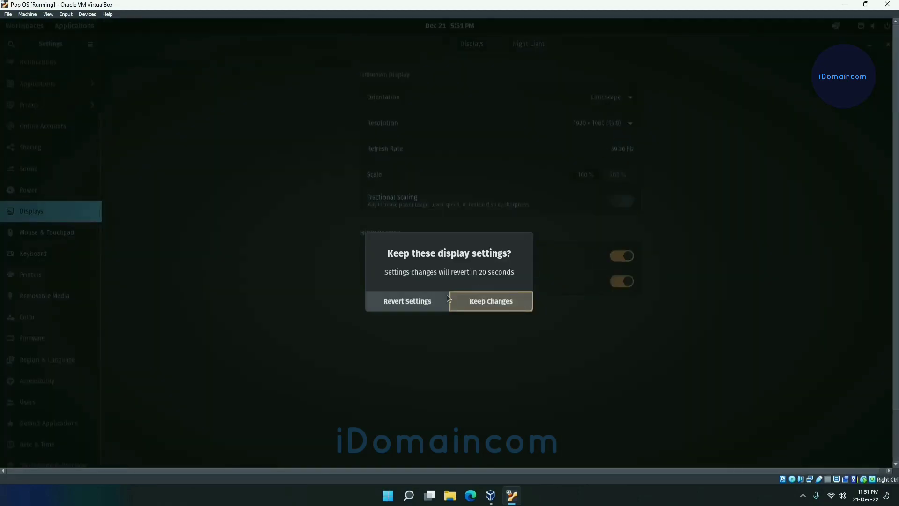
{"action": "left_click", "coordinate": [473, 301]}
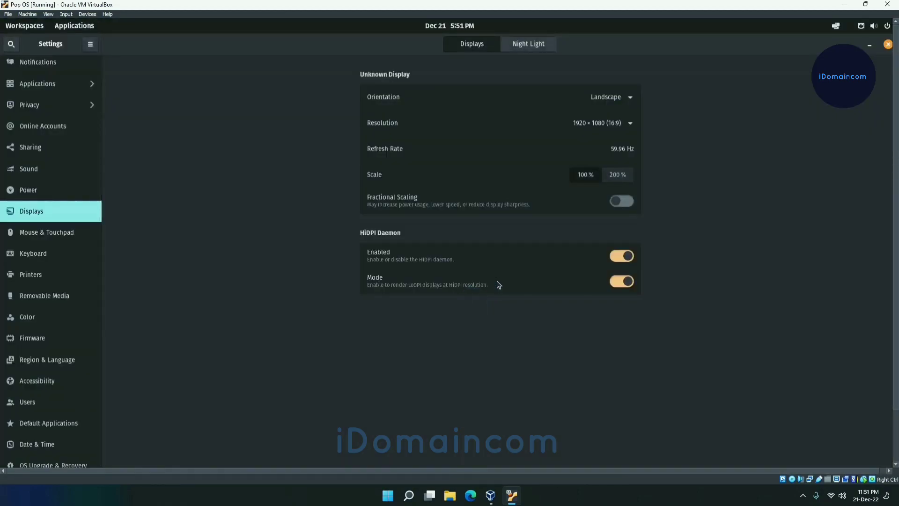
{"action": "key", "text": "Control_R+f"}
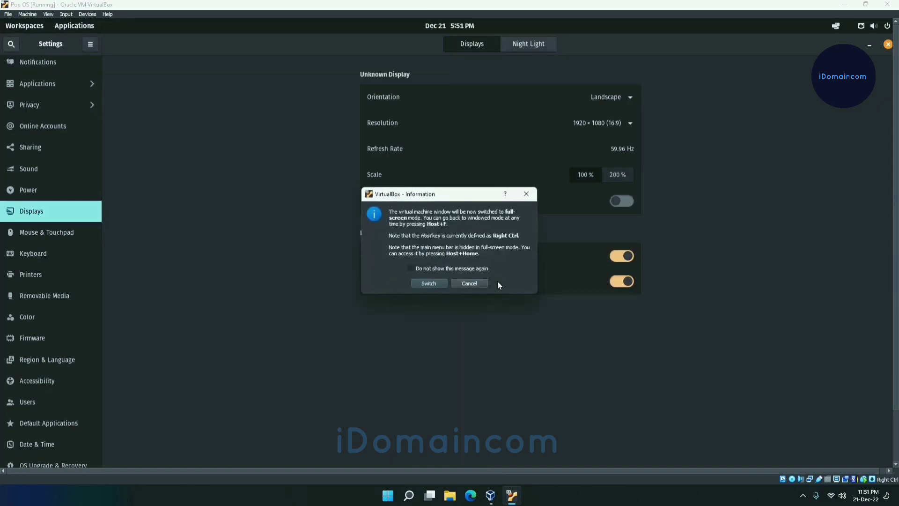
{"action": "left_click", "coordinate": [429, 283]}
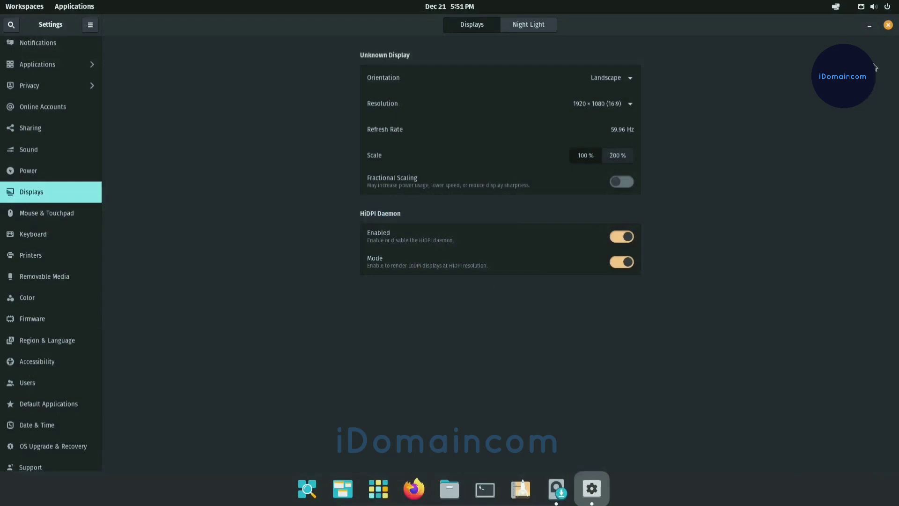
Close the Settings window and move the Pop!_OS installer window fully into view near the middle of the desktop
{"action": "left_click", "coordinate": [889, 26]}
{"action": "left_click", "coordinate": [889, 26]}
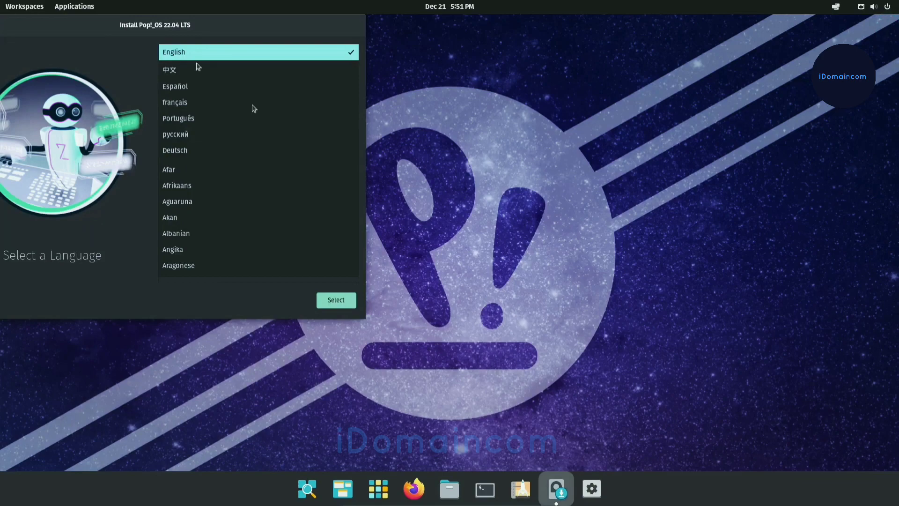
{"action": "left_click_drag", "start_coordinate": [240, 32], "coordinate": [486, 66]}
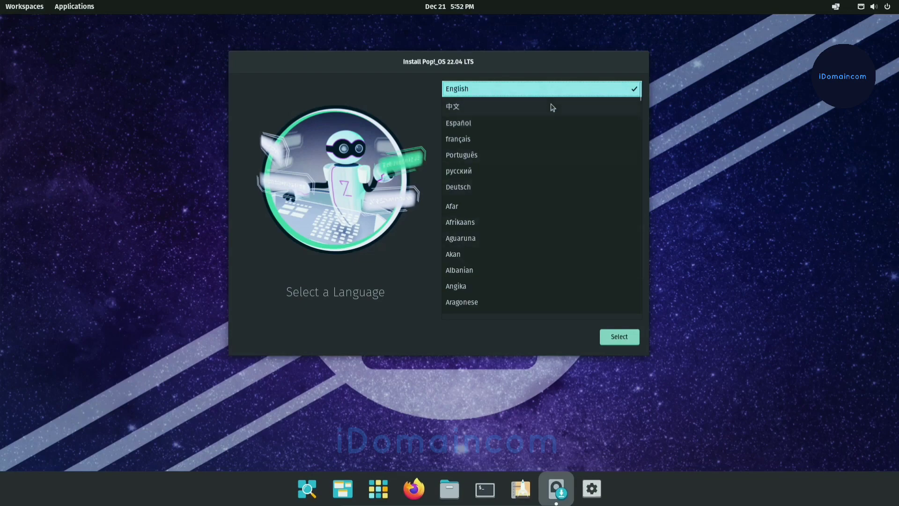
Choose English (United States) as the installation language and the Default English (US) keyboard layout
{"action": "left_click", "coordinate": [616, 343]}
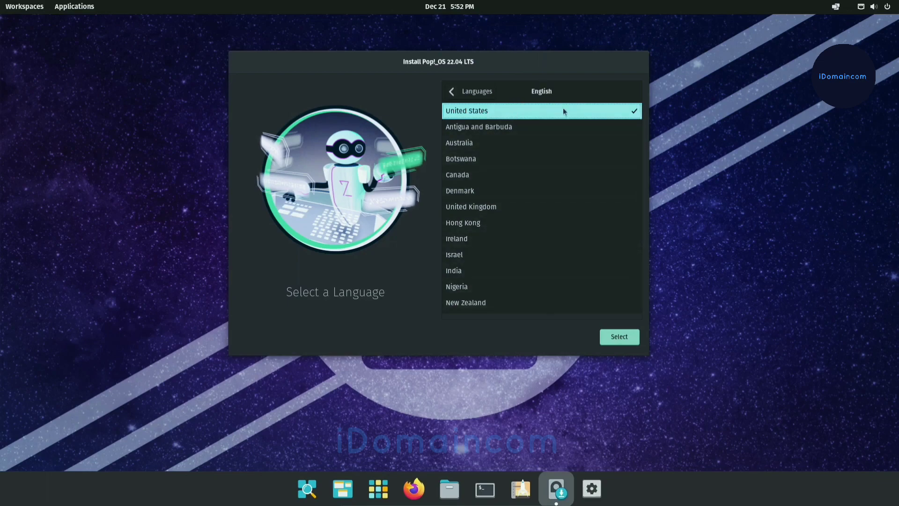
{"action": "left_click", "coordinate": [631, 337]}
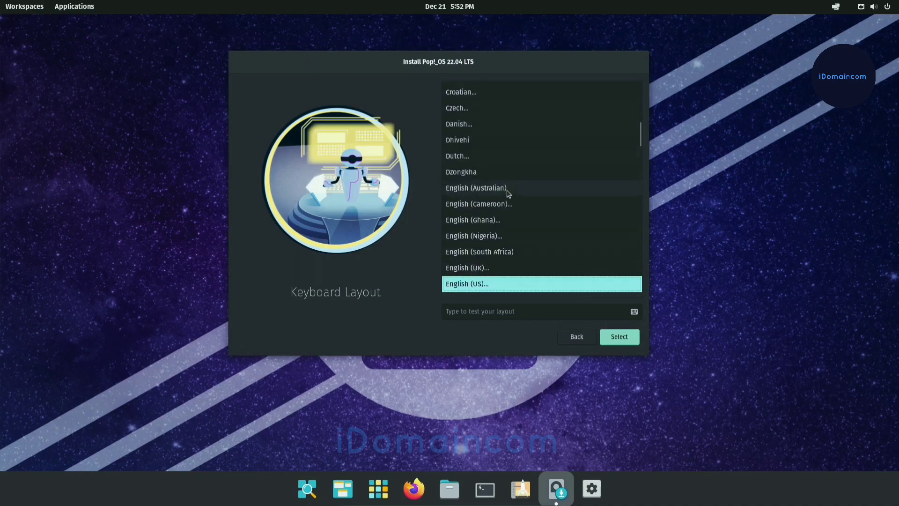
{"action": "scroll", "coordinate": [507, 194], "scroll_direction": "down", "scroll_amount": 3}
{"action": "scroll", "coordinate": [507, 195], "scroll_direction": "up", "scroll_amount": 1}
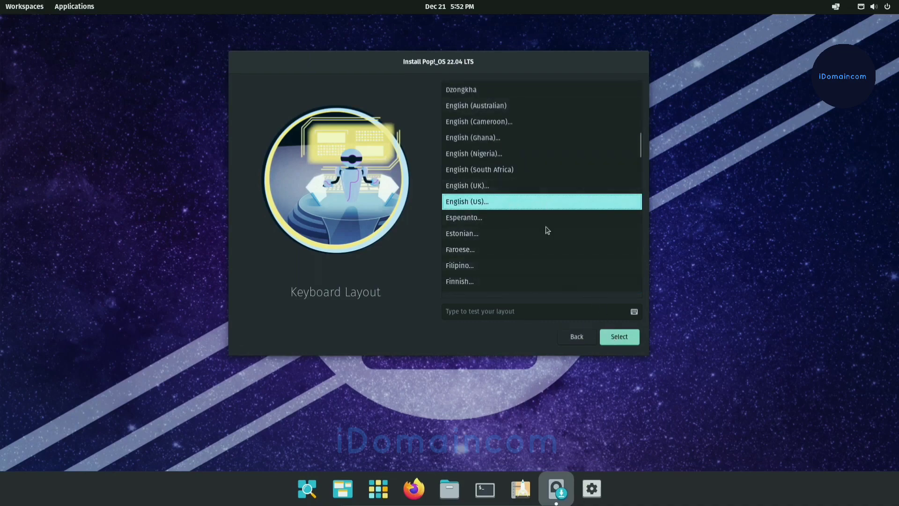
{"action": "left_click", "coordinate": [606, 340]}
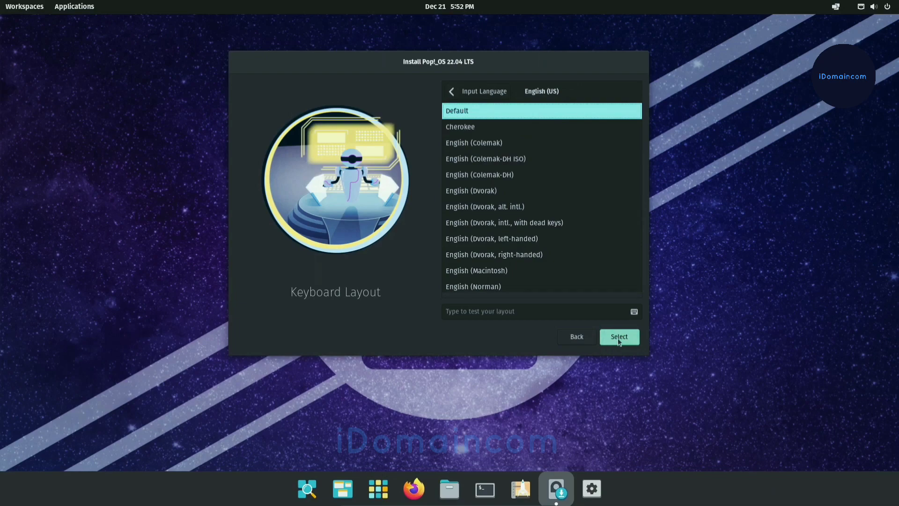
{"action": "left_click", "coordinate": [618, 341]}
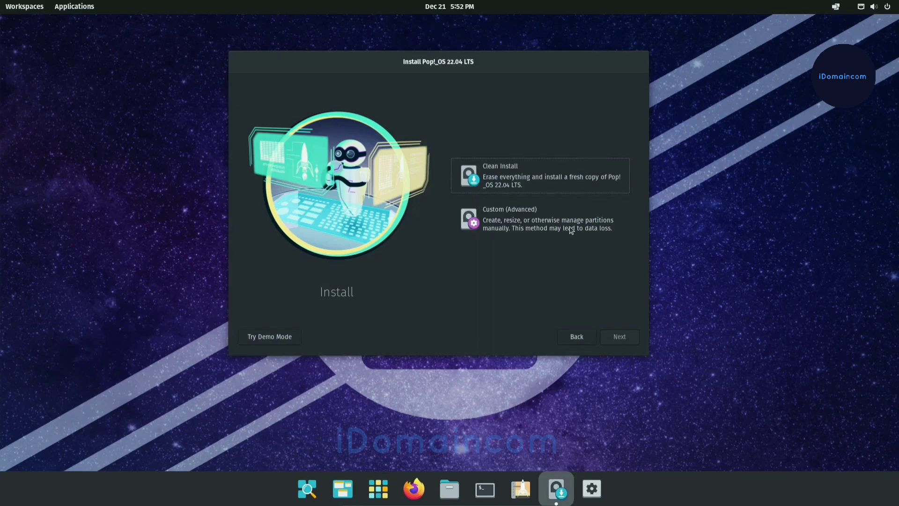
Choose Clean Install and erase the 25.0 GiB ATA VBOX HARDDISK as the installation drive
{"action": "left_click", "coordinate": [532, 228]}
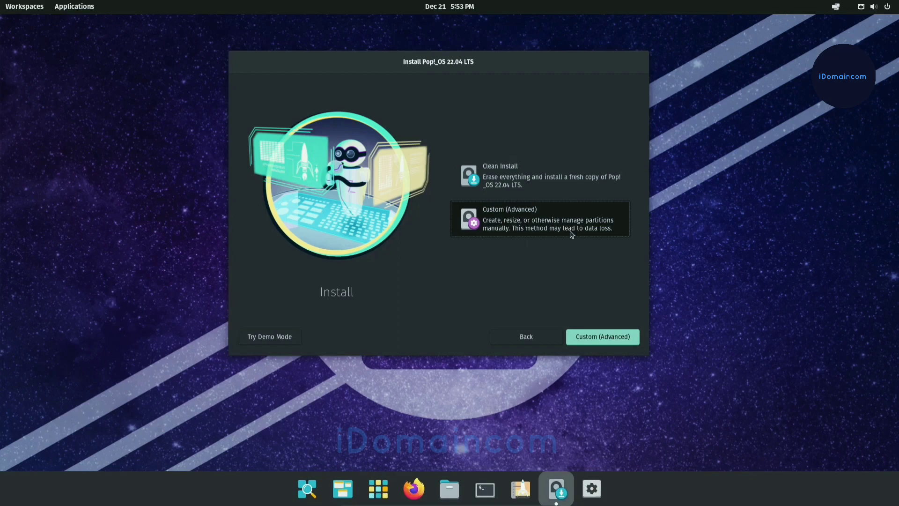
{"action": "left_click", "coordinate": [564, 180]}
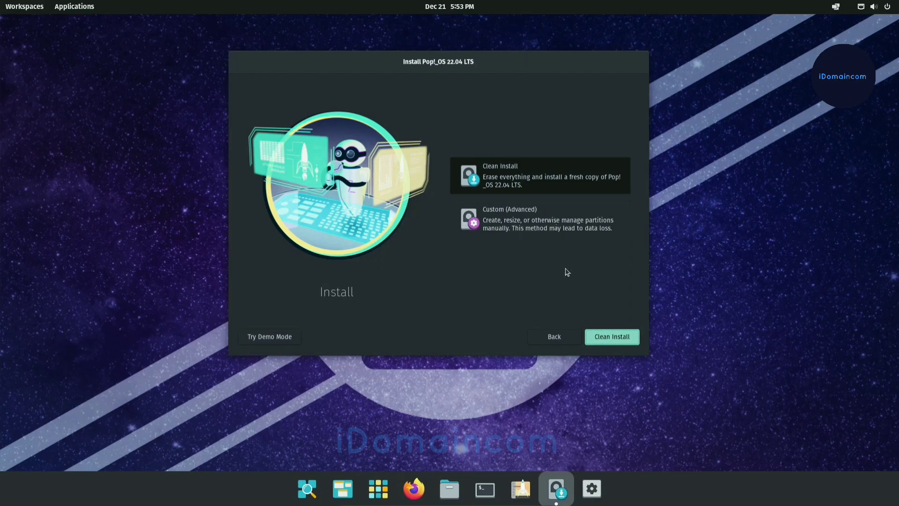
{"action": "left_click", "coordinate": [614, 337]}
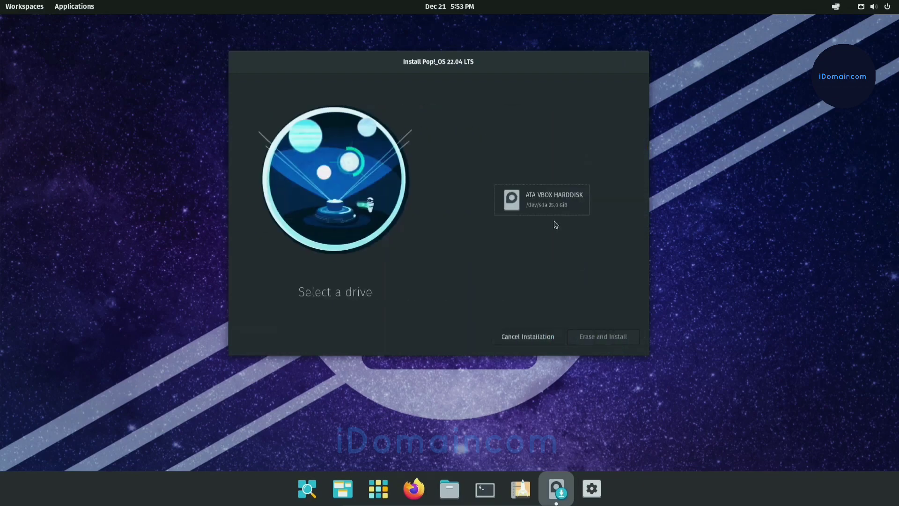
{"action": "left_click", "coordinate": [548, 204]}
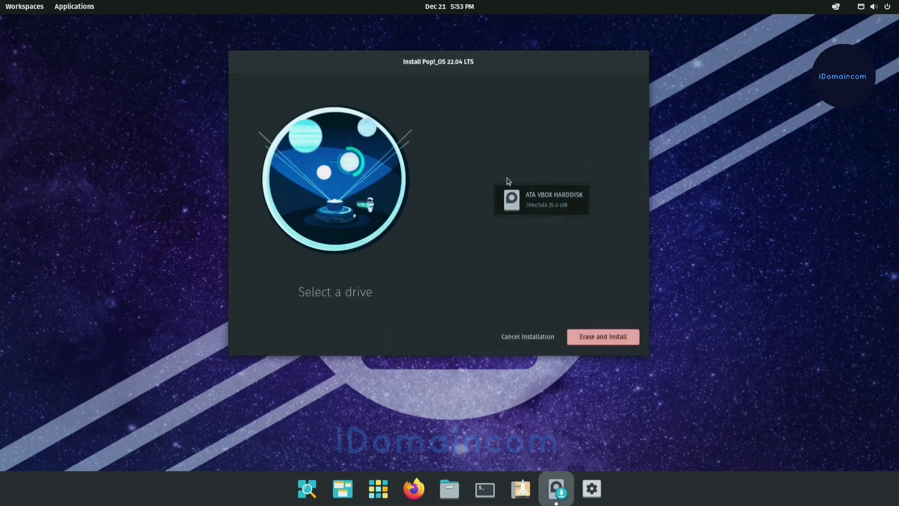
{"action": "left_click", "coordinate": [605, 339]}
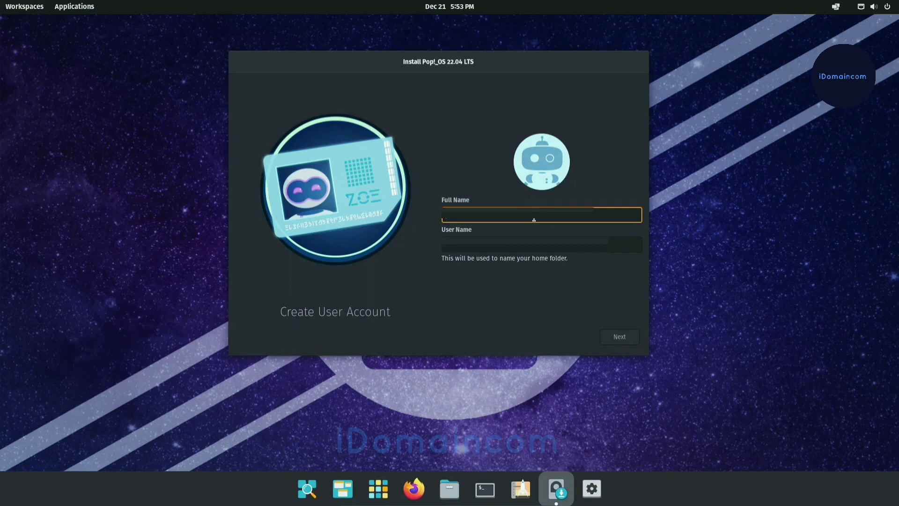
Create the user account by entering the full name, then choosing and confirming the account password
{"action": "type", "text": "i"}
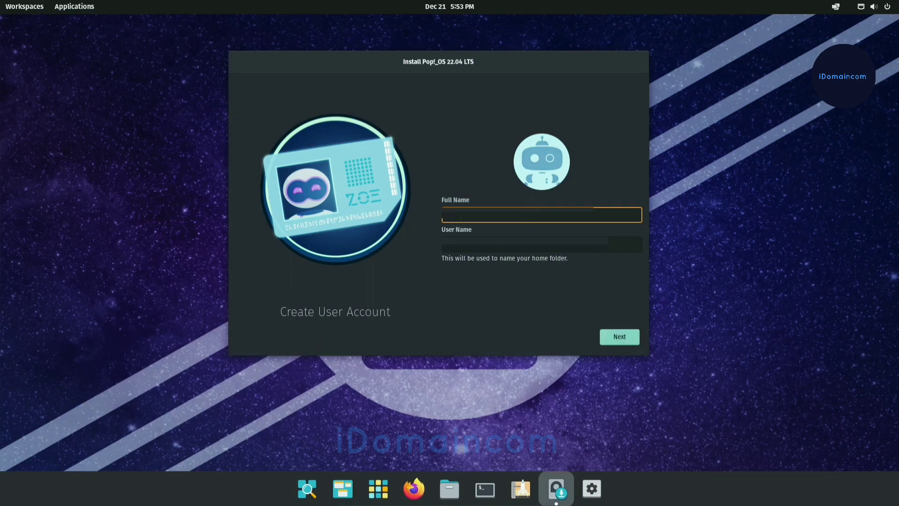
{"action": "left_click", "coordinate": [632, 339]}
{"action": "left_click", "coordinate": [512, 183]}
{"action": "type", "text": "12345"}
{"action": "left_click", "coordinate": [536, 228]}
{"action": "type", "text": "123"}
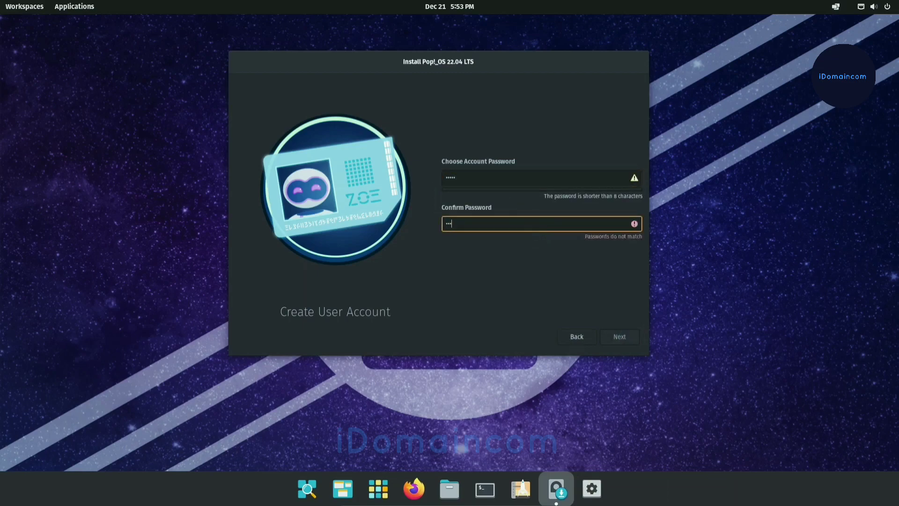
{"action": "type", "text": "45"}
{"action": "left_click", "coordinate": [619, 337]}
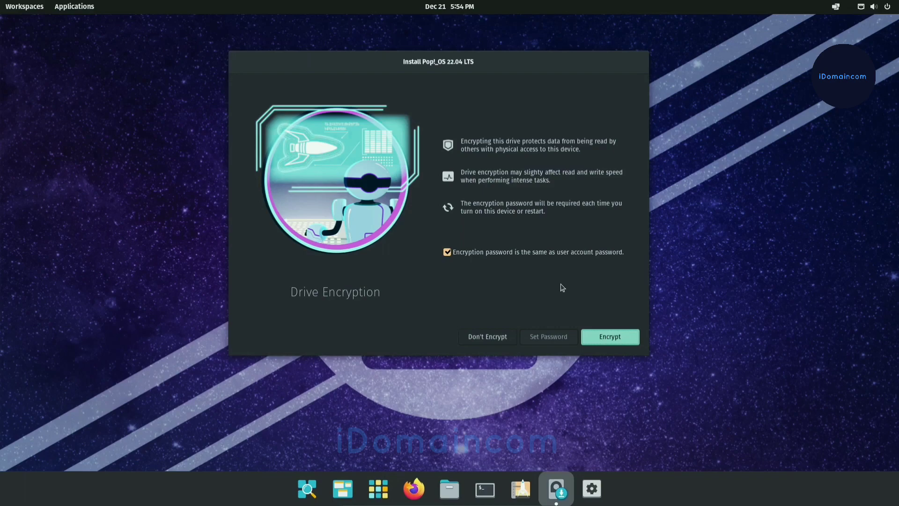
Start the installation without drive encryption and reposition the installer window on the desktop
{"action": "left_click", "coordinate": [500, 338]}
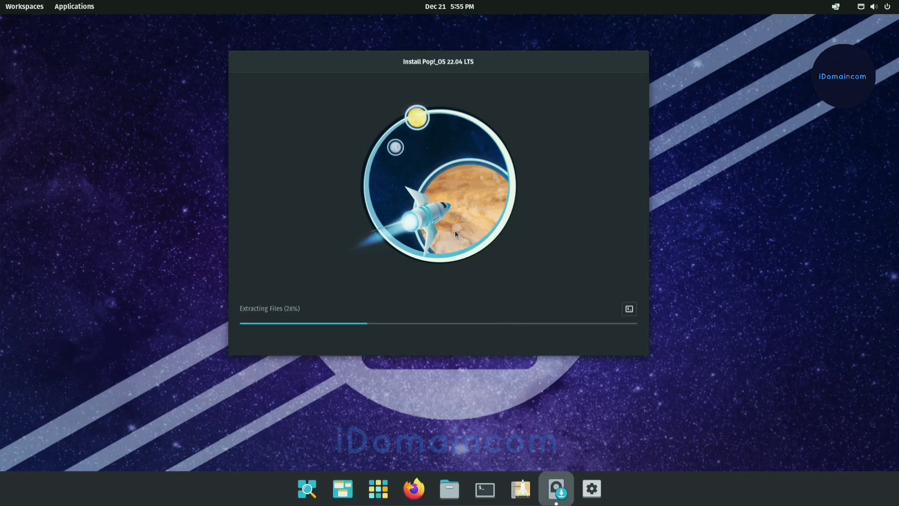
{"action": "left_click_drag", "start_coordinate": [477, 63], "coordinate": [544, 90]}
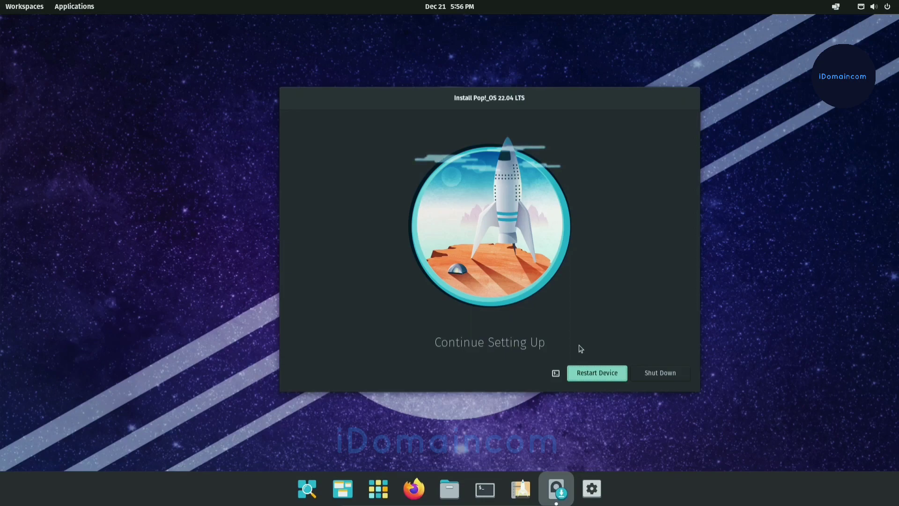
Restart the device after the installation and sign in to the new account with its password
{"action": "left_click", "coordinate": [614, 380]}
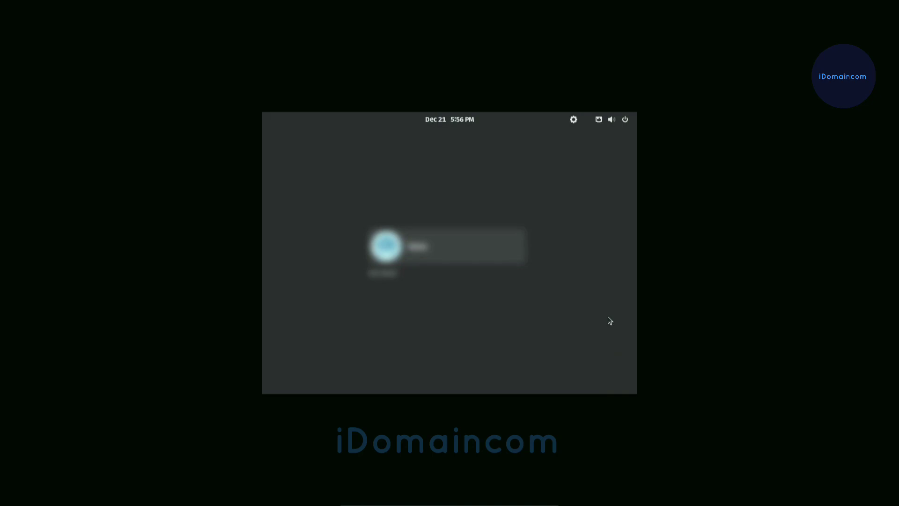
{"action": "key", "text": "Return"}
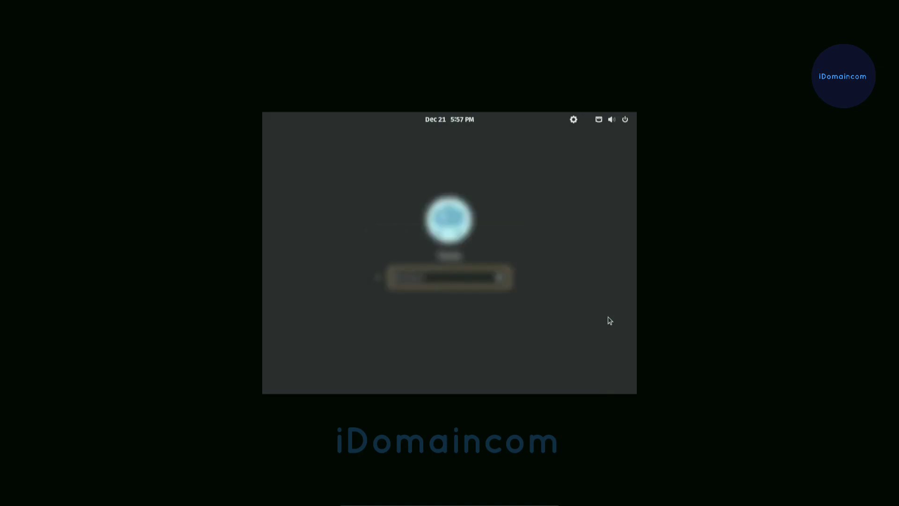
{"action": "type", "text": "••••••••"}
{"action": "key", "text": "Return"}
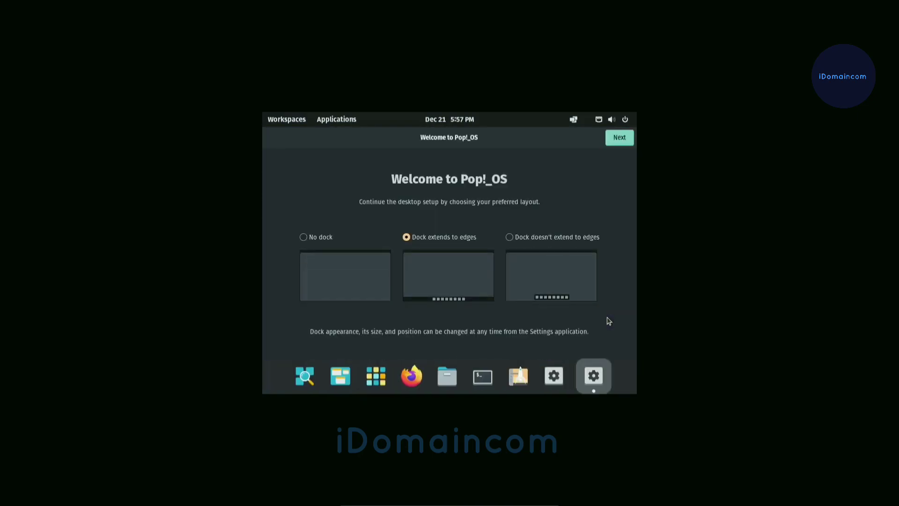
Choose the dock layout that doesn't extend to the edges and continue to the top bar configuration
{"action": "left_click", "coordinate": [509, 237]}
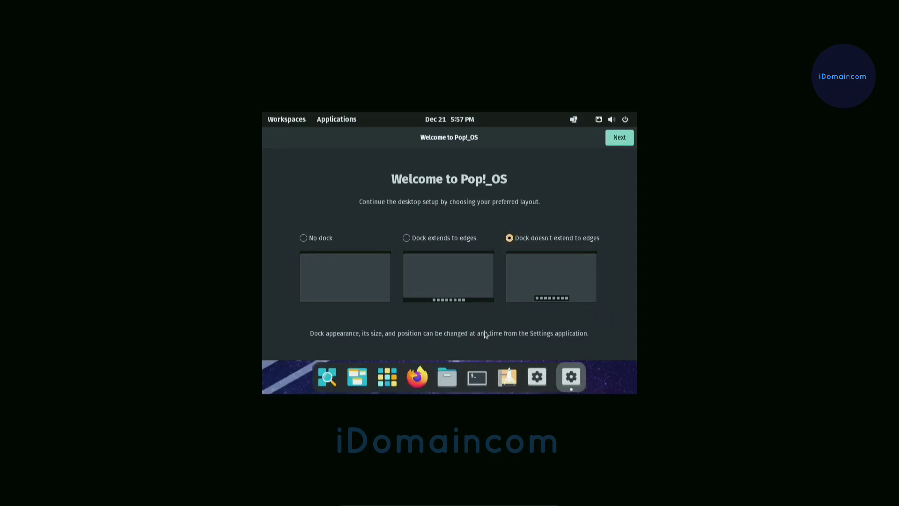
{"action": "left_click", "coordinate": [627, 139]}
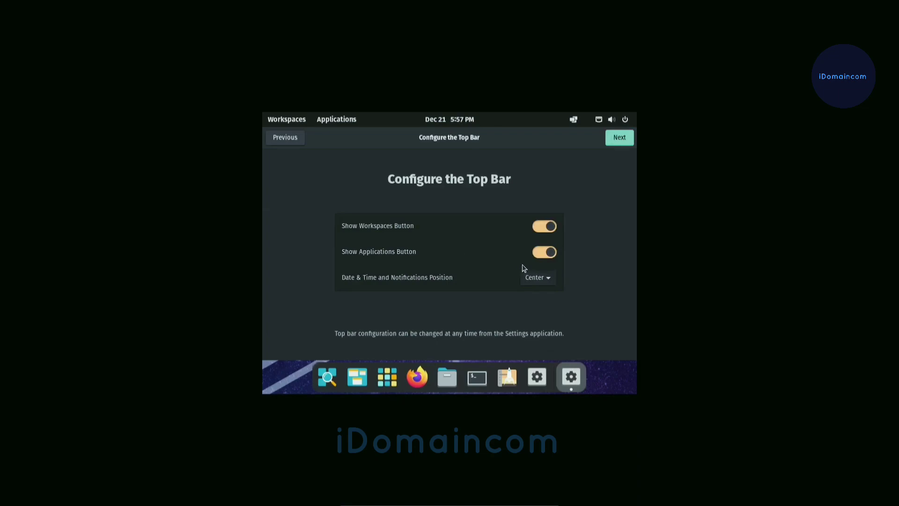
{"action": "key", "text": "ctrl+f"}
{"action": "key", "text": "ctrl+f"}
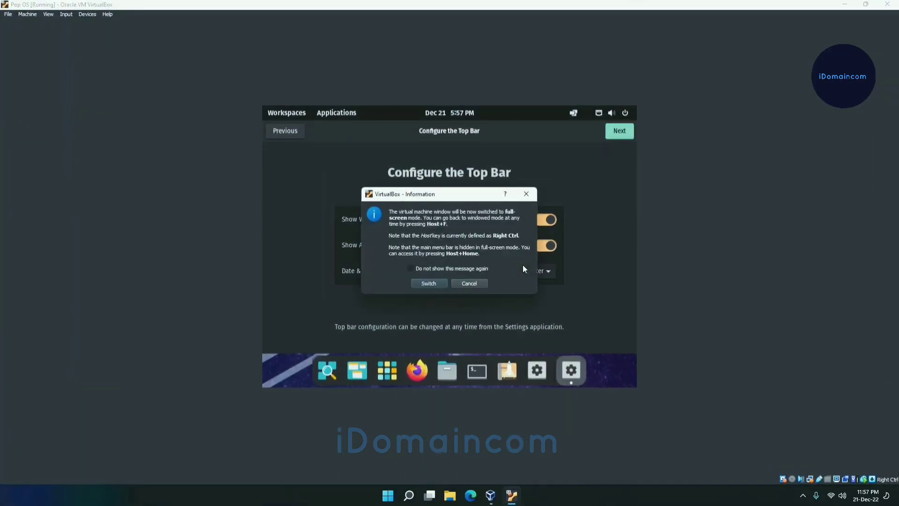
{"action": "left_click", "coordinate": [423, 283]}
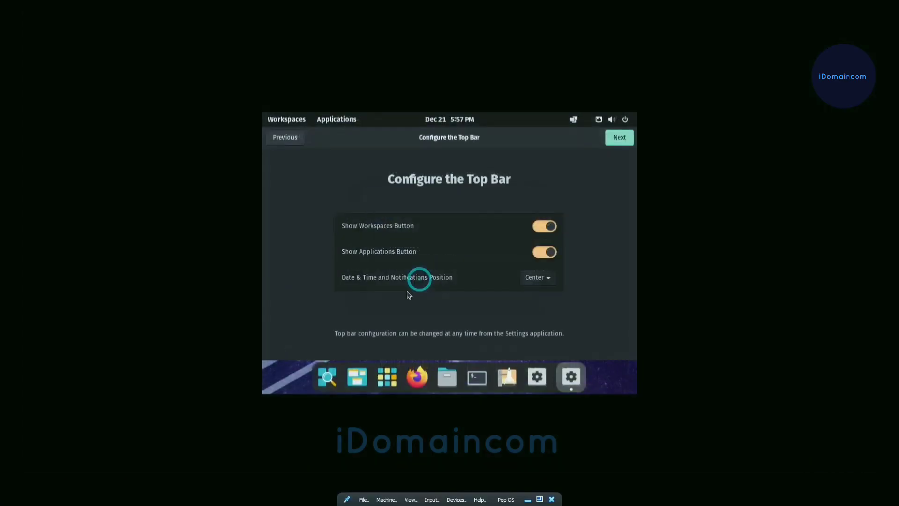
Set the display resolution to 1920 × 1080 (16:9) in the system settings, then apply and keep the change
{"action": "left_click", "coordinate": [547, 379]}
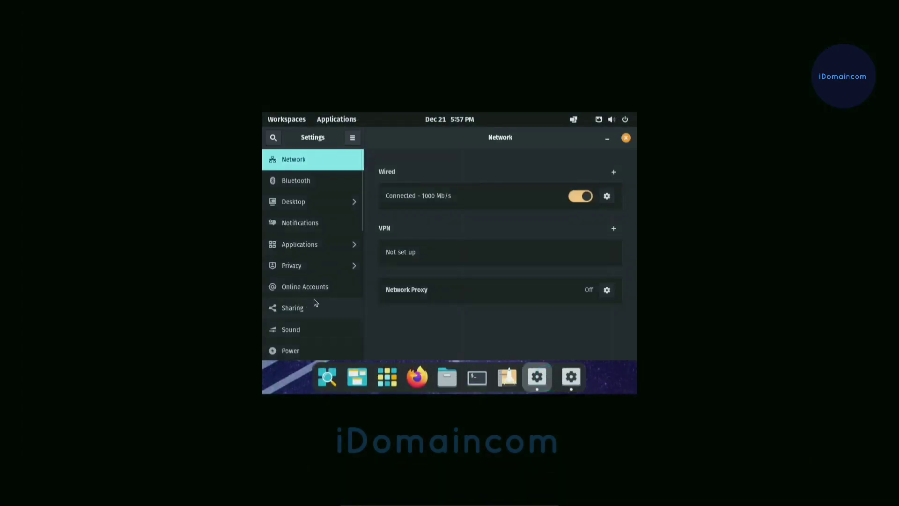
{"action": "left_click_drag", "start_coordinate": [361, 220], "coordinate": [361, 248]}
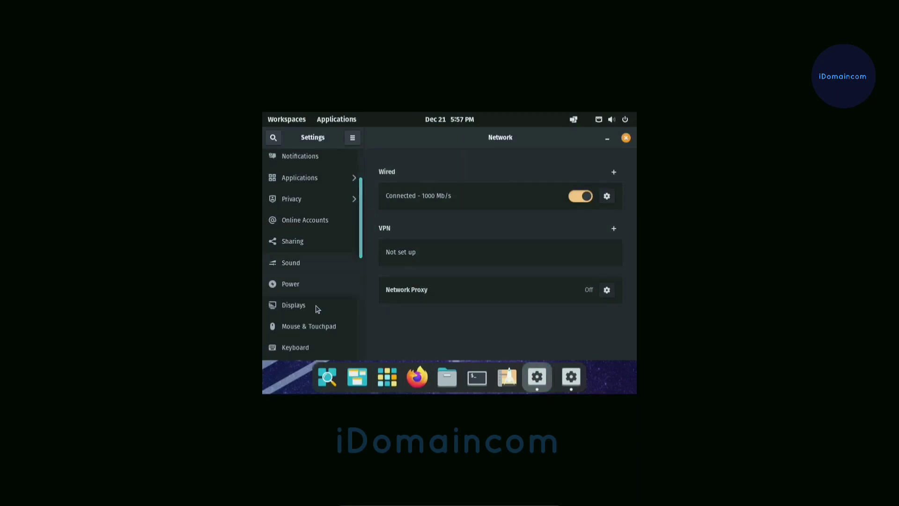
{"action": "left_click", "coordinate": [314, 307]}
{"action": "left_click", "coordinate": [593, 220]}
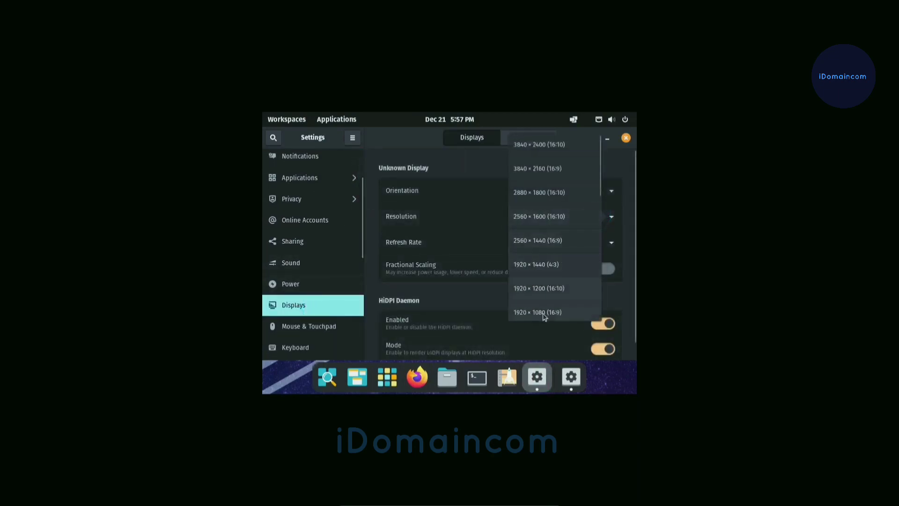
{"action": "left_click", "coordinate": [543, 312]}
{"action": "left_click", "coordinate": [618, 137]}
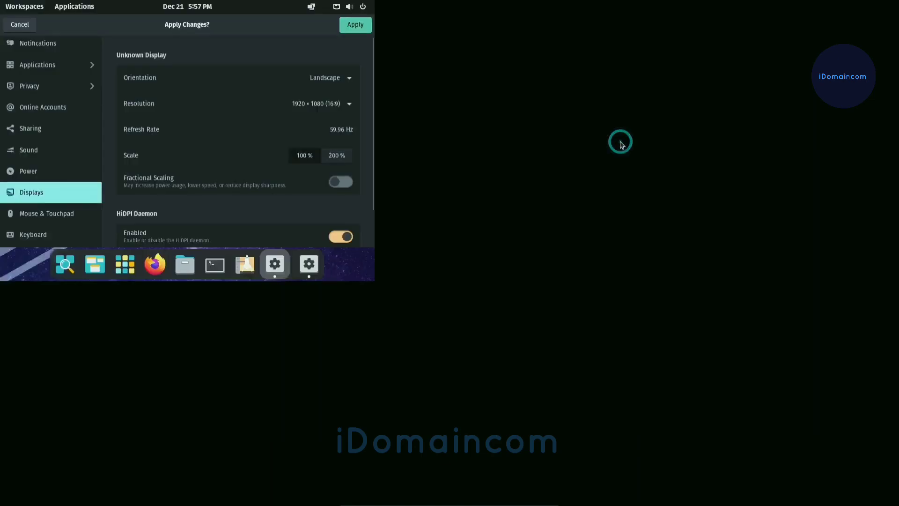
{"action": "left_click", "coordinate": [472, 284]}
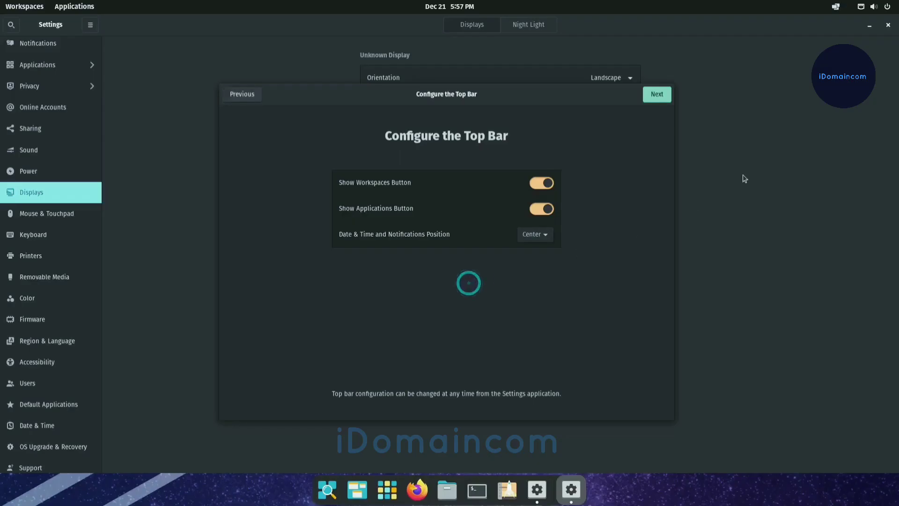
Continue the welcome setup with the default top bar, the Dark appearance and Location Services off, up to the time zone page
{"action": "left_click", "coordinate": [656, 96]}
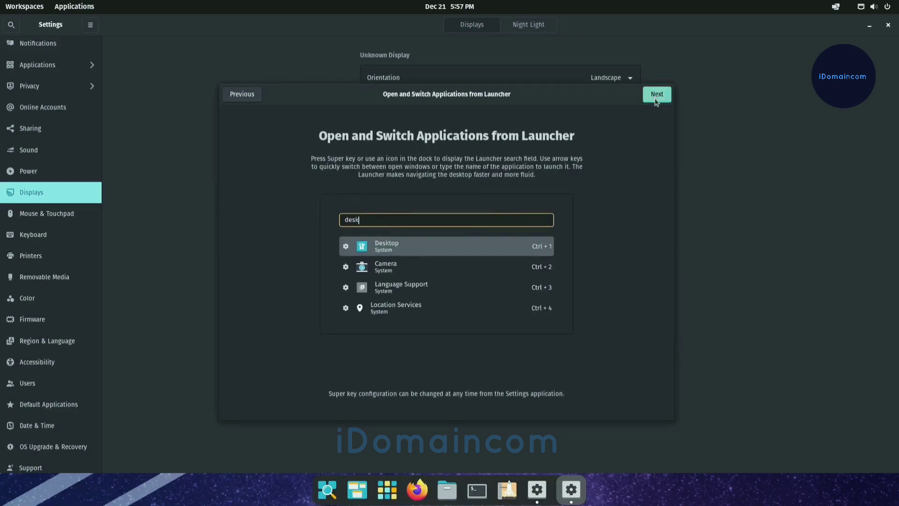
{"action": "left_click", "coordinate": [656, 95]}
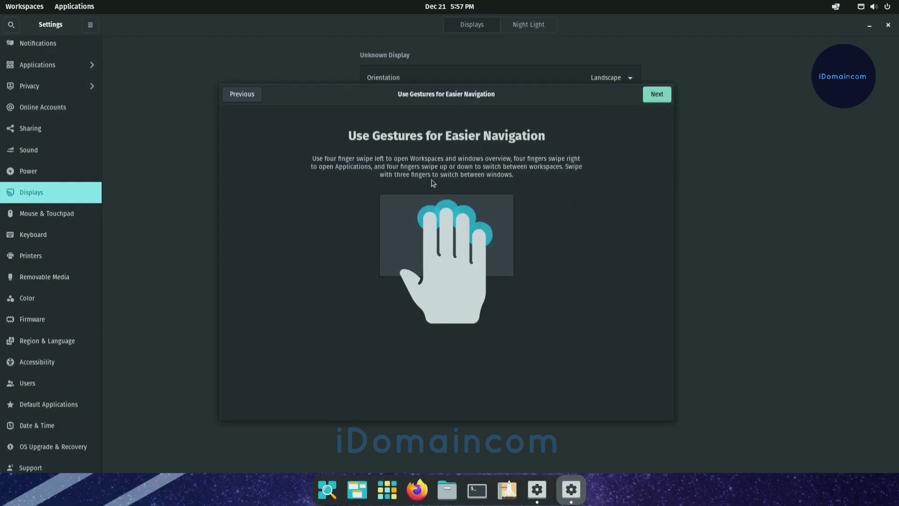
{"action": "left_click", "coordinate": [662, 96]}
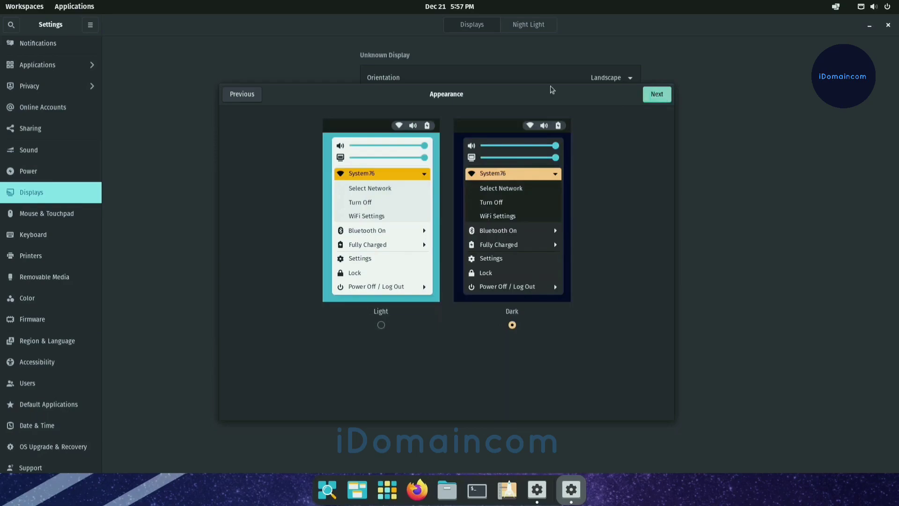
{"action": "left_click", "coordinate": [651, 101]}
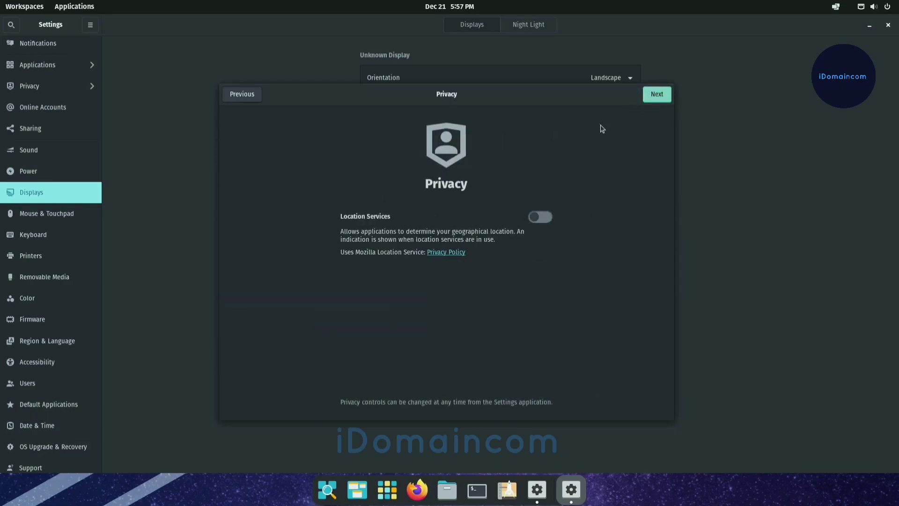
{"action": "left_click", "coordinate": [668, 91]}
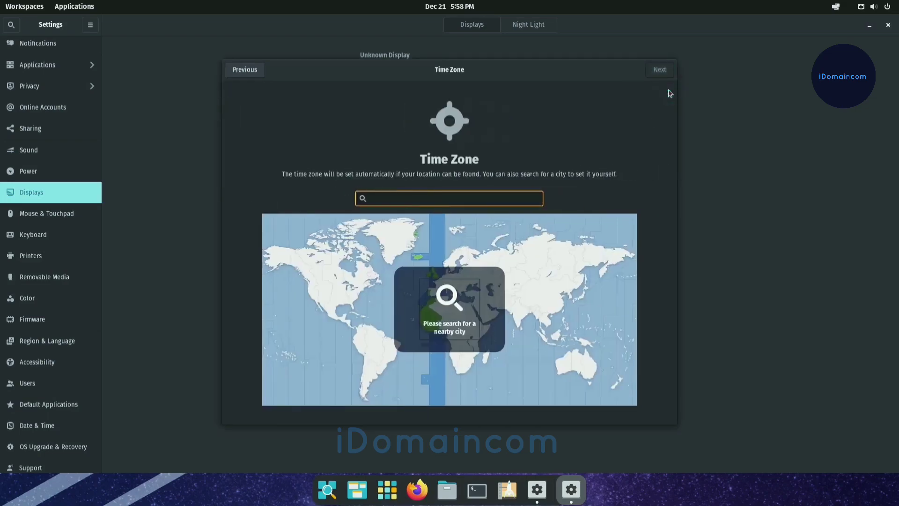
Set the time zone to Dhaka, Bangladesh, and finish the welcome setup without connecting online accounts
{"action": "left_click", "coordinate": [534, 313]}
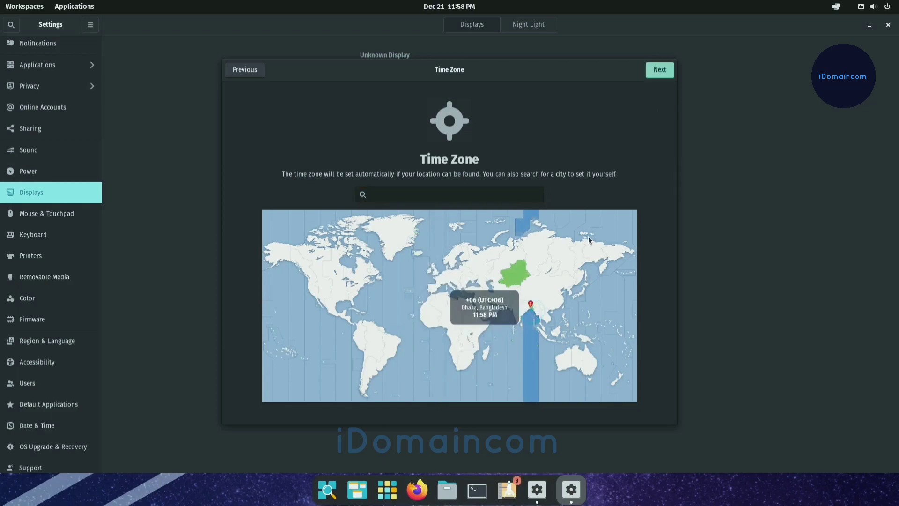
{"action": "left_click", "coordinate": [660, 70]}
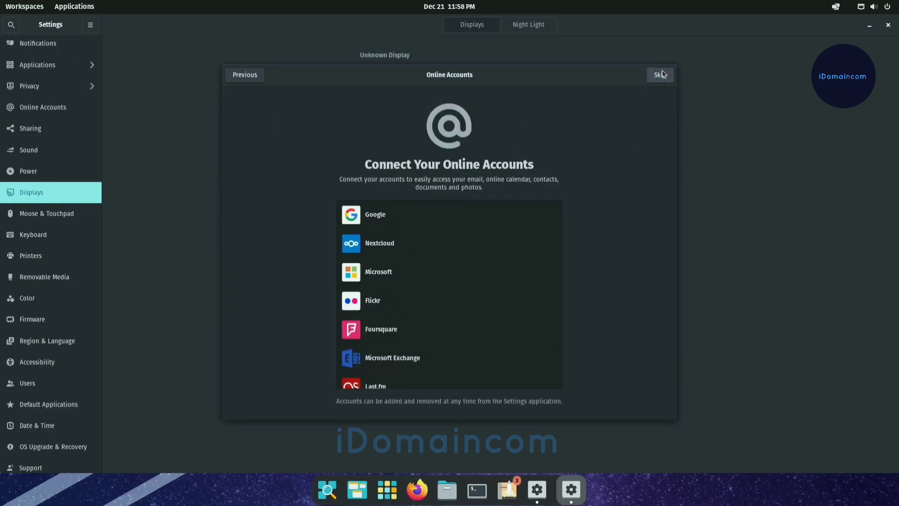
{"action": "left_click", "coordinate": [661, 75]}
{"action": "left_click", "coordinate": [457, 337]}
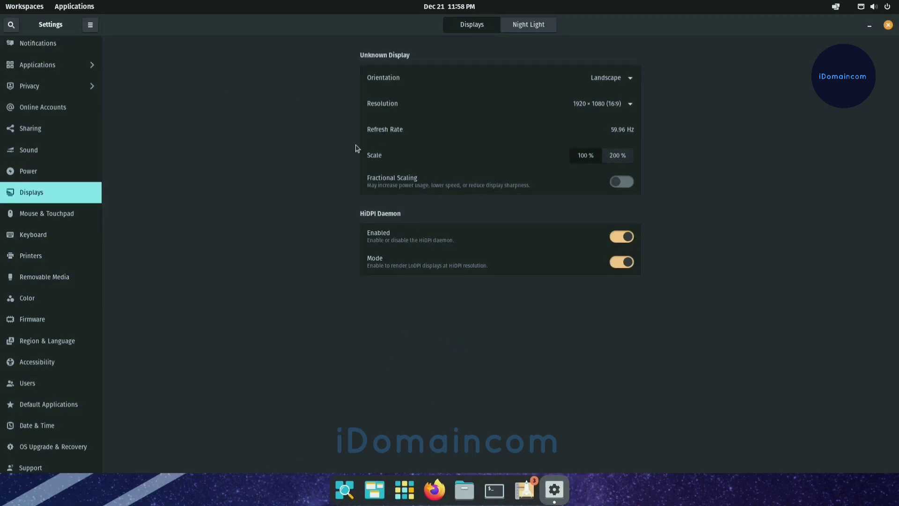
Close the system settings and open the library of installed applications
{"action": "left_click", "coordinate": [888, 24]}
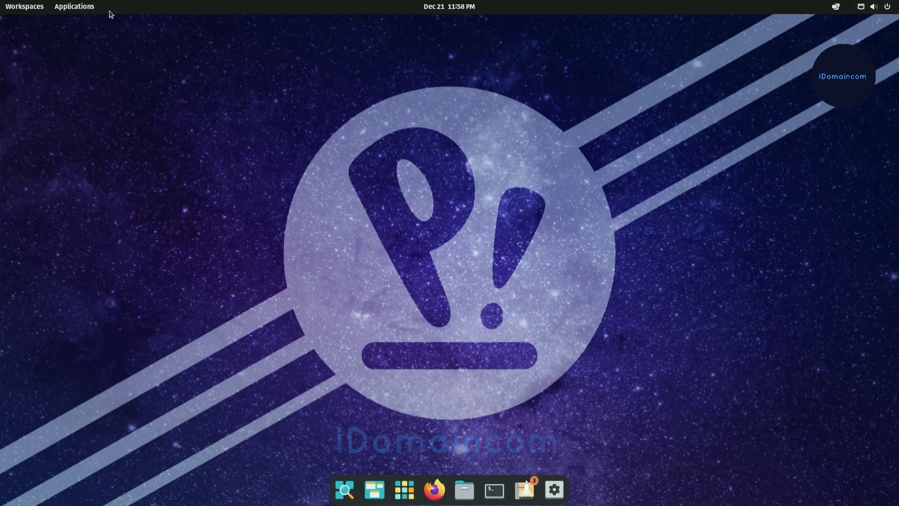
{"action": "left_click", "coordinate": [74, 7]}
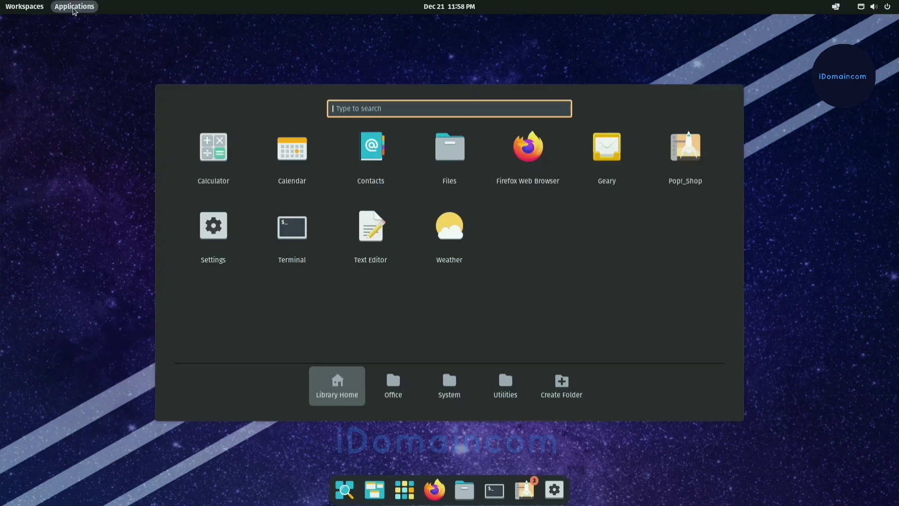